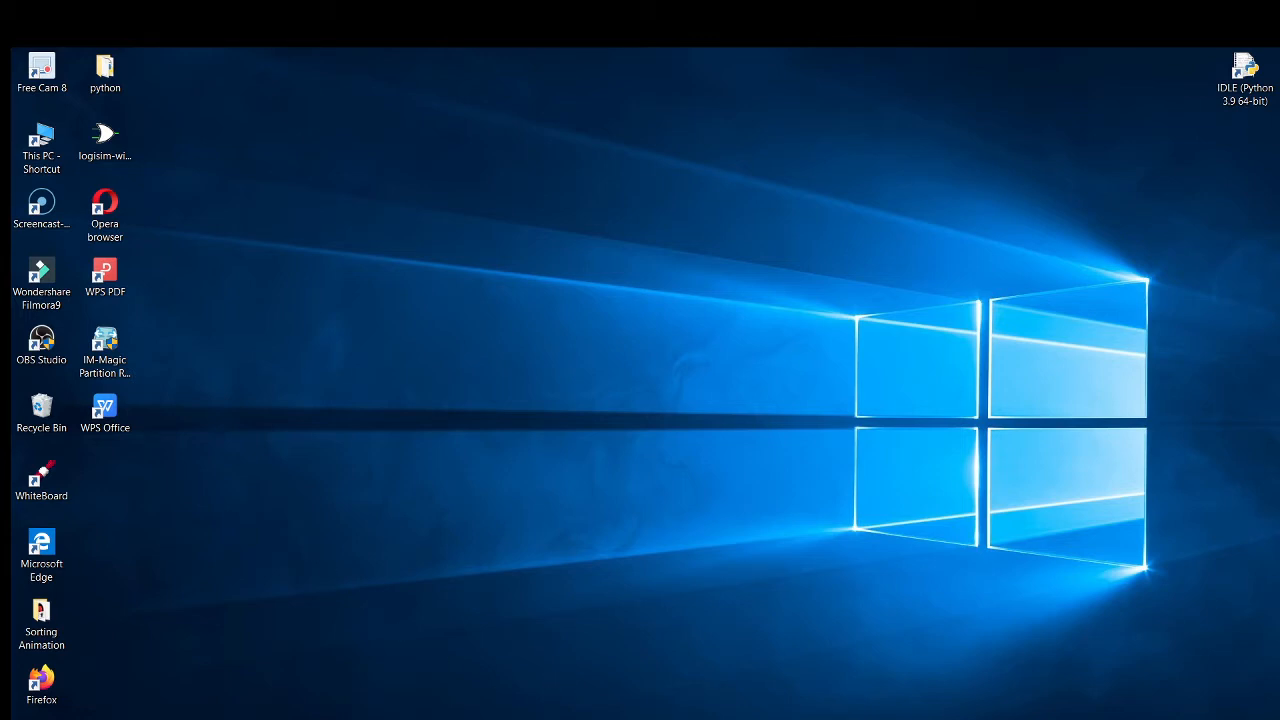
Step: Switch to Firefox and search the web for "wps office", minimizing the browser when done
mouse_move(565, 719)
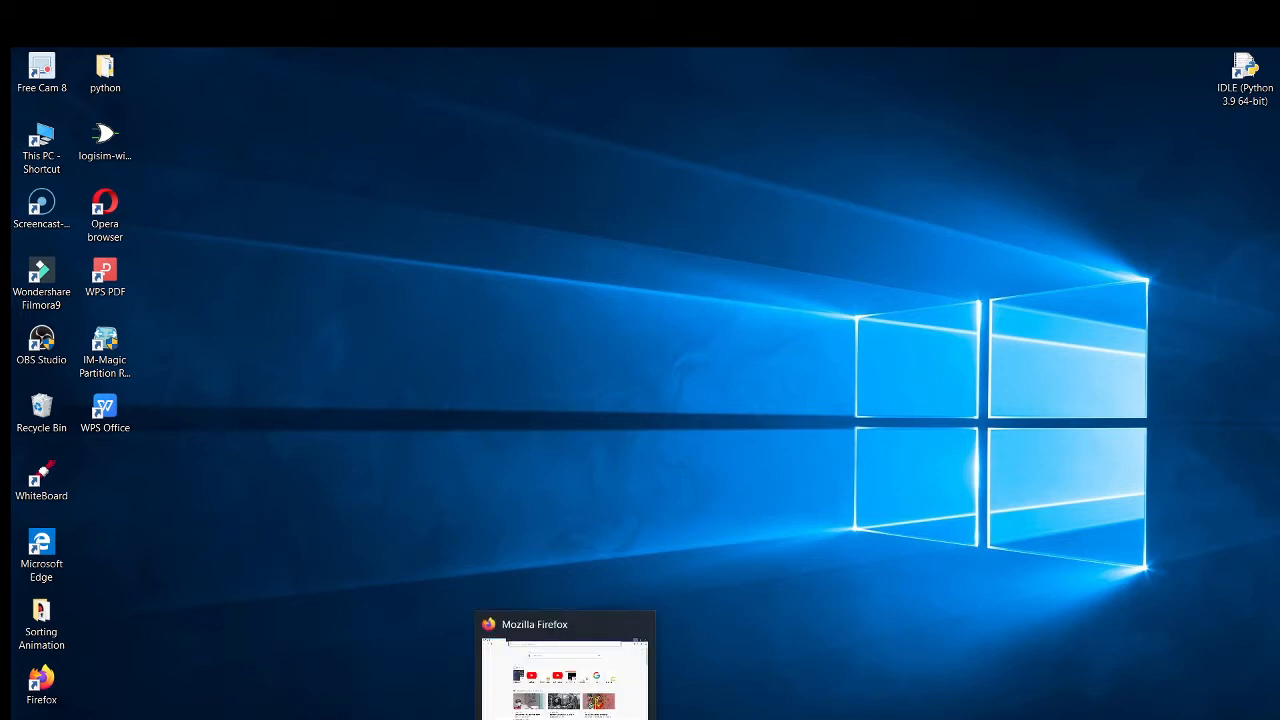
click(565, 719)
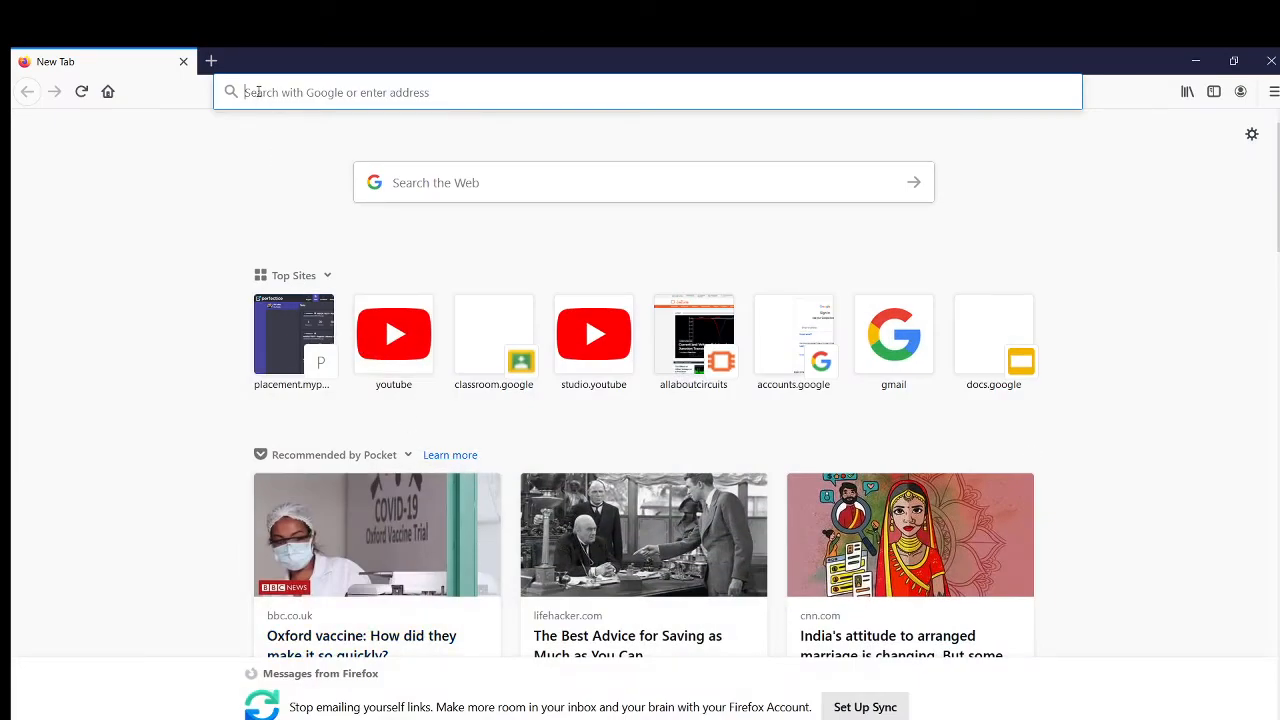
click(257, 91)
text(wps )
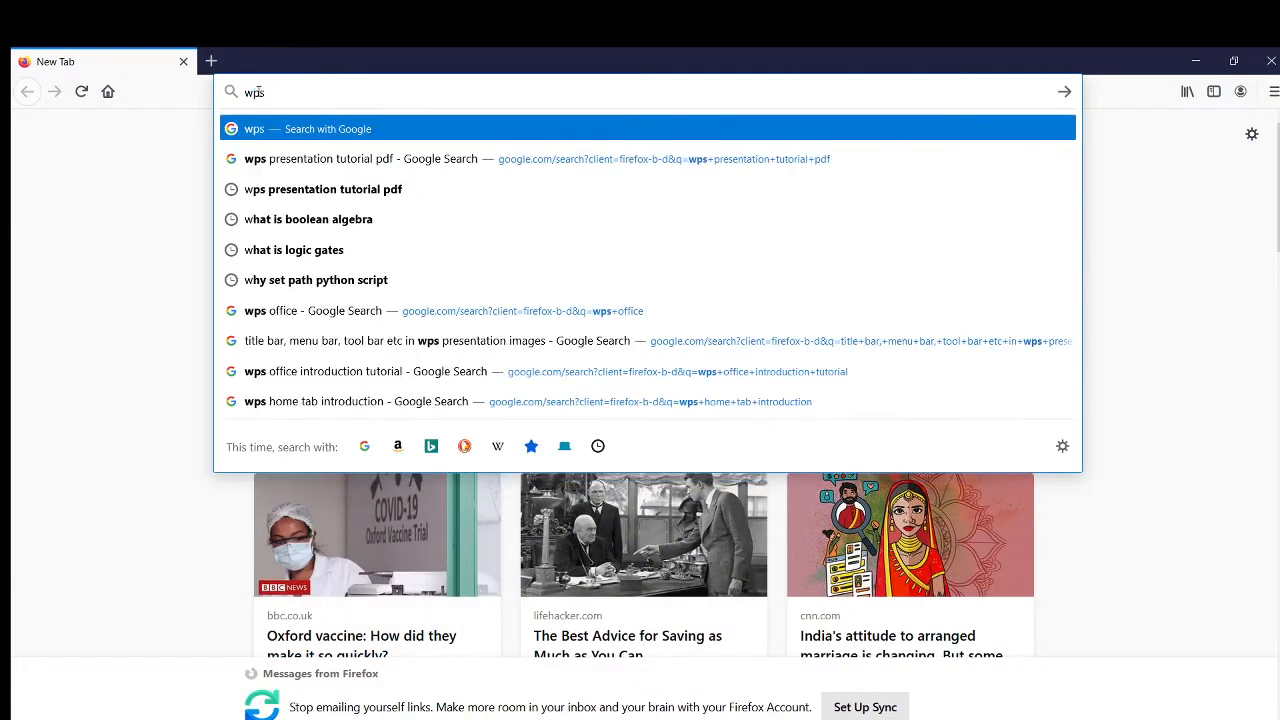
text(of)
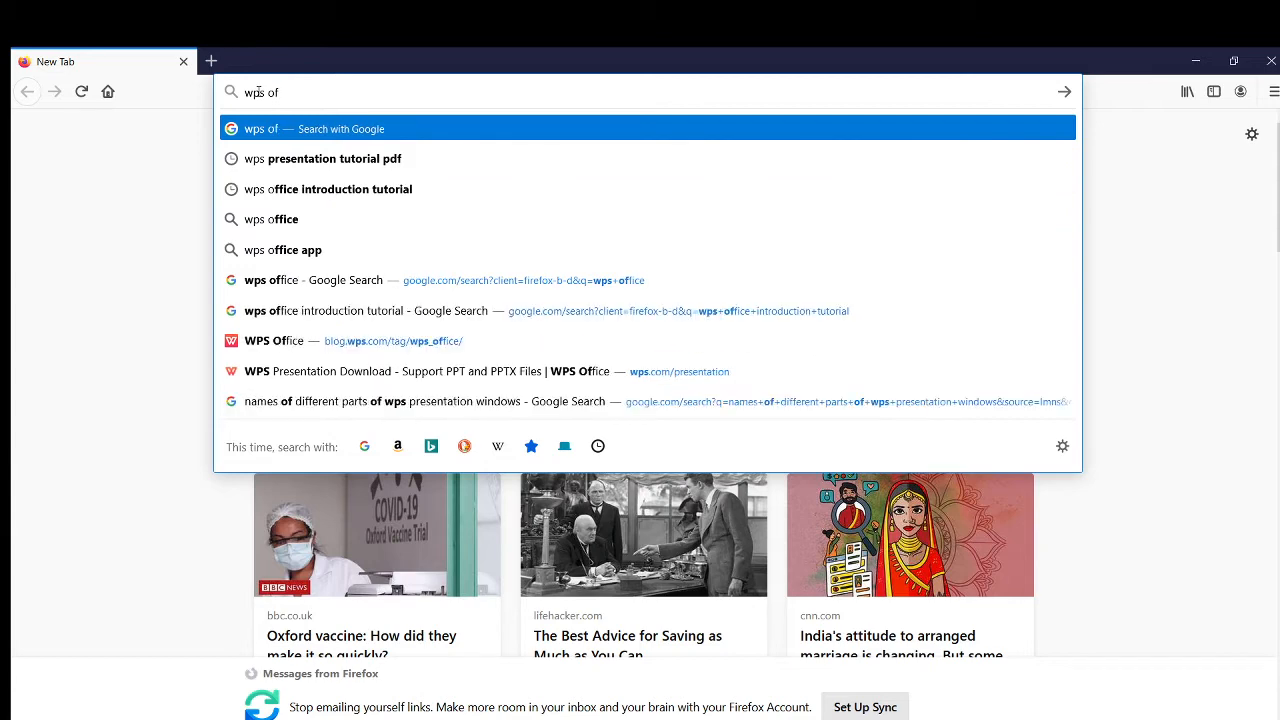
text(fice)
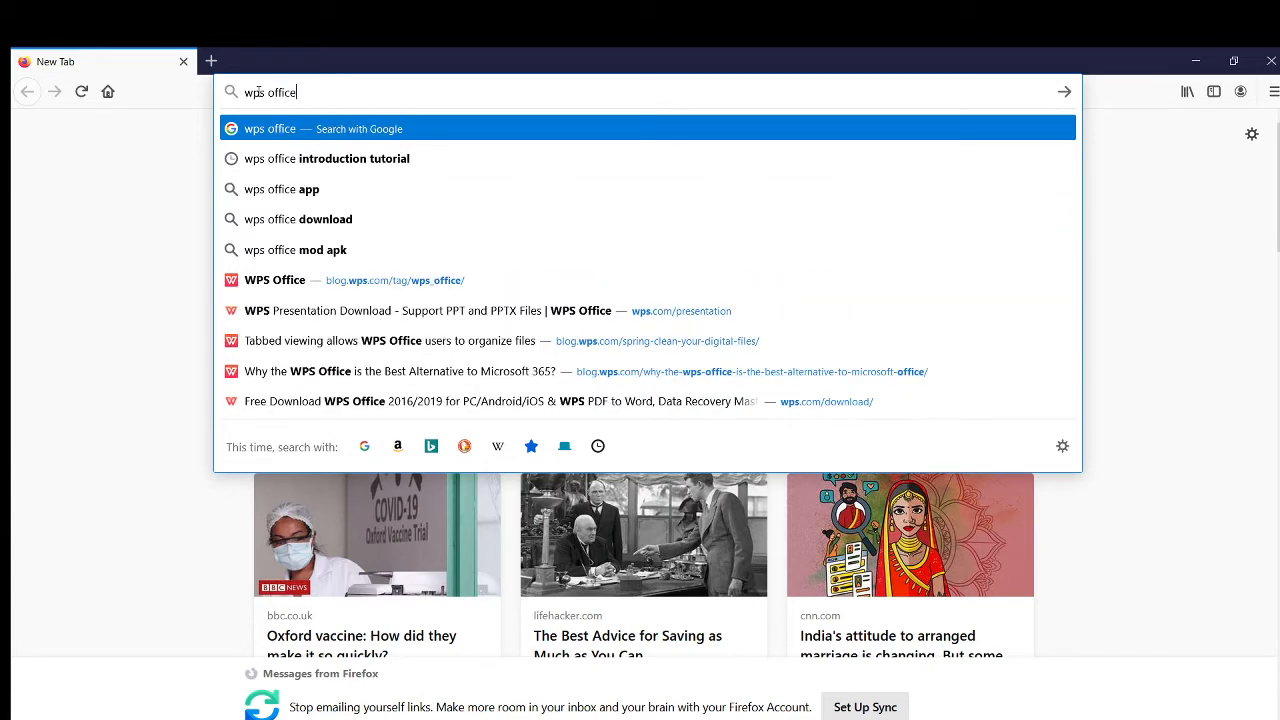
key(Return)
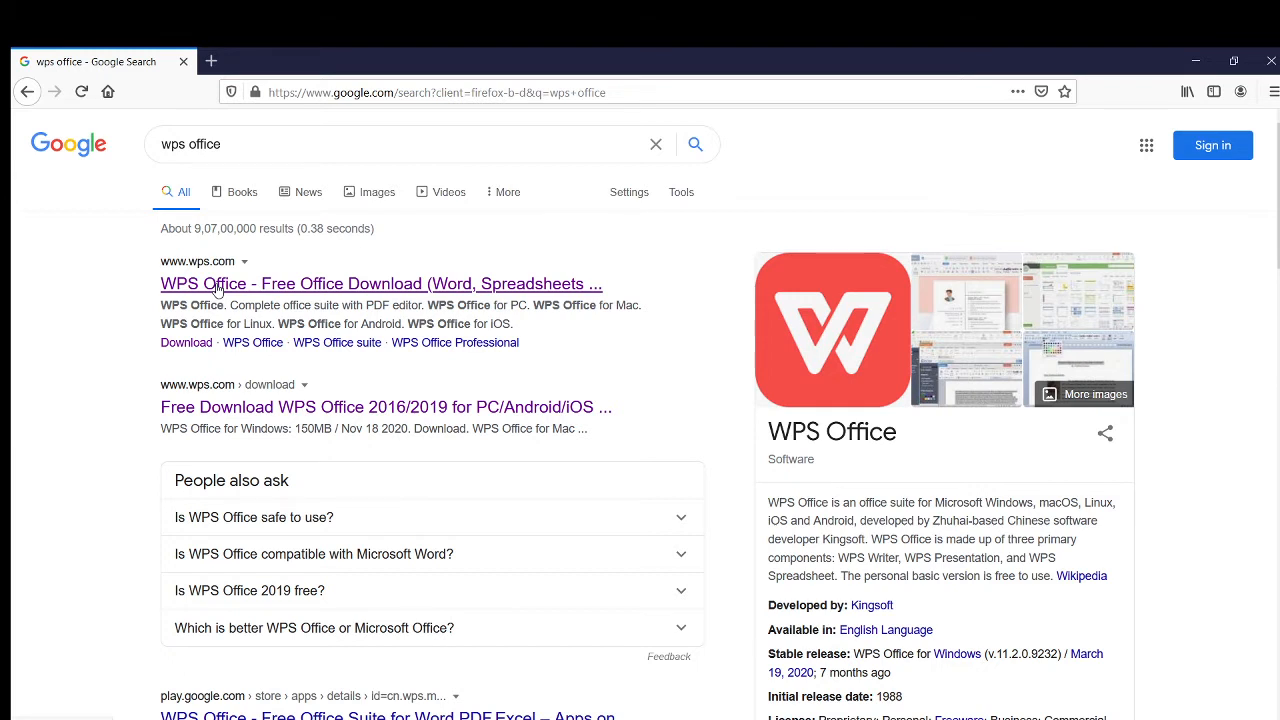
click(1197, 62)
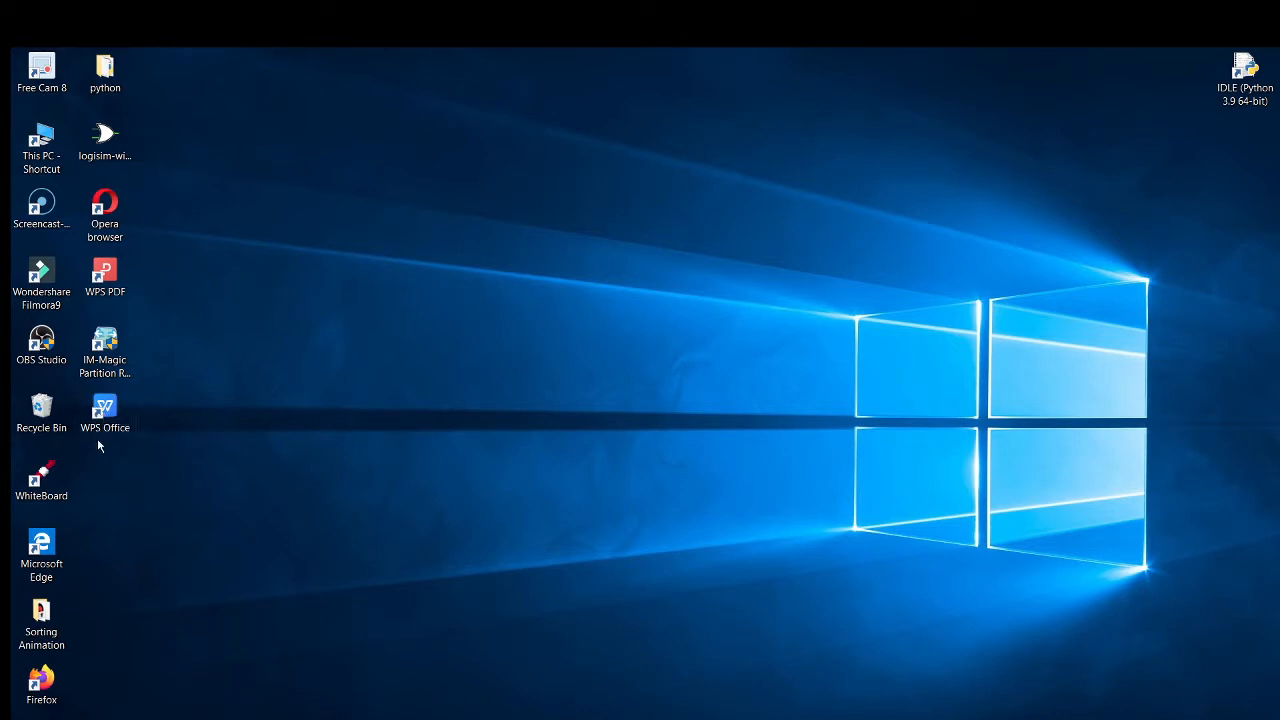
Step: Launch WPS Office from the desktop and start a new presentation
double_click(106, 408)
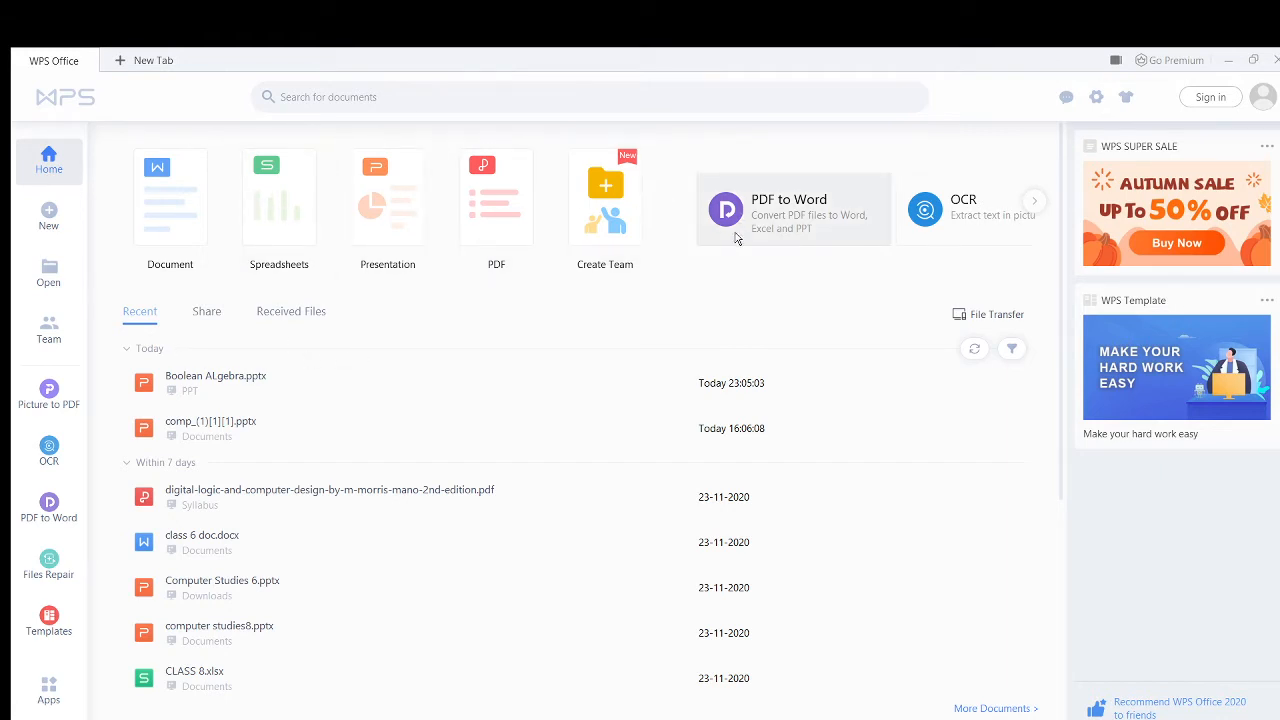
click(390, 222)
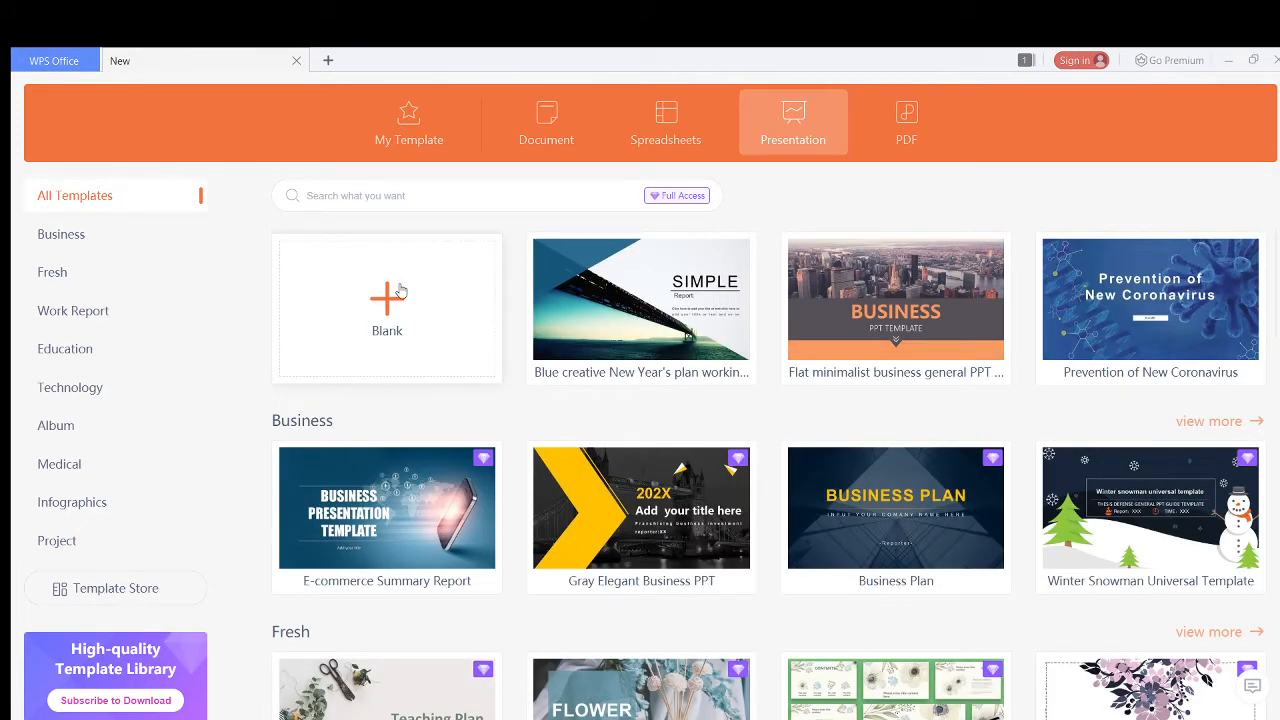
Step: Preview the "Prevention of New Coronavirus" template, close the preview and create a blank presentation instead
mouse_move(1084, 510)
mouse_move(677, 374)
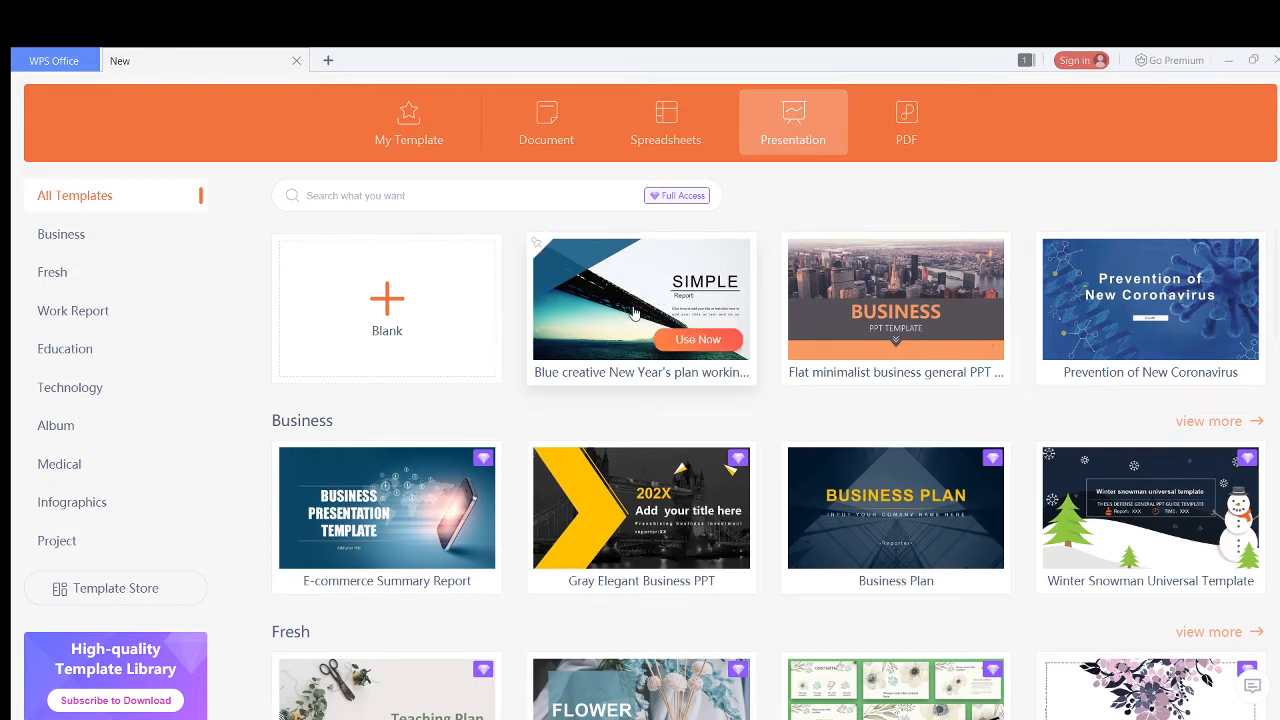
mouse_move(585, 571)
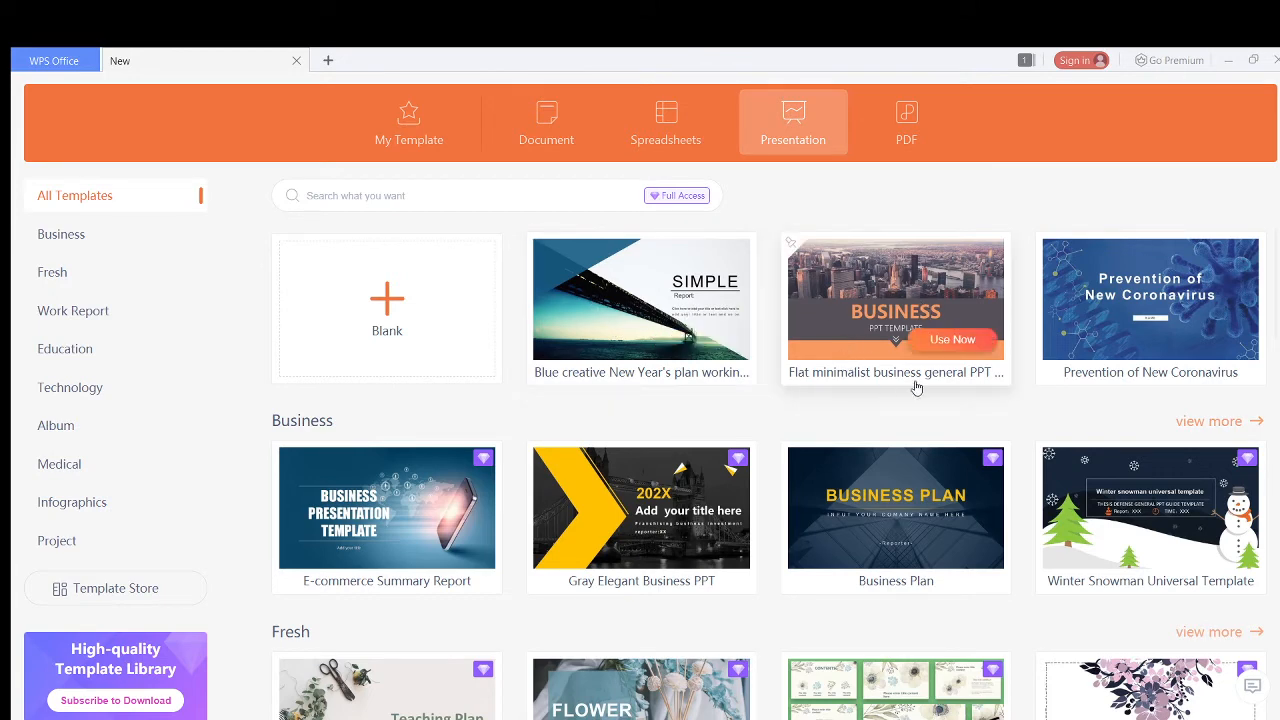
click(1122, 318)
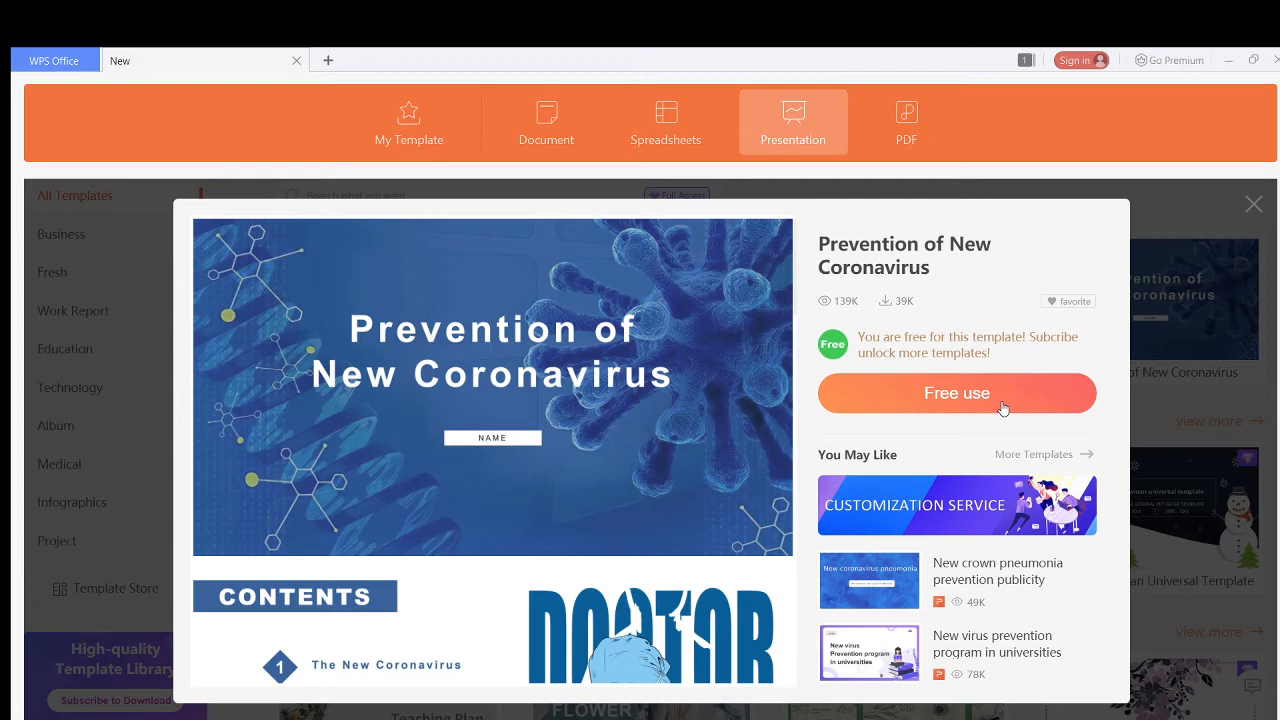
click(1251, 205)
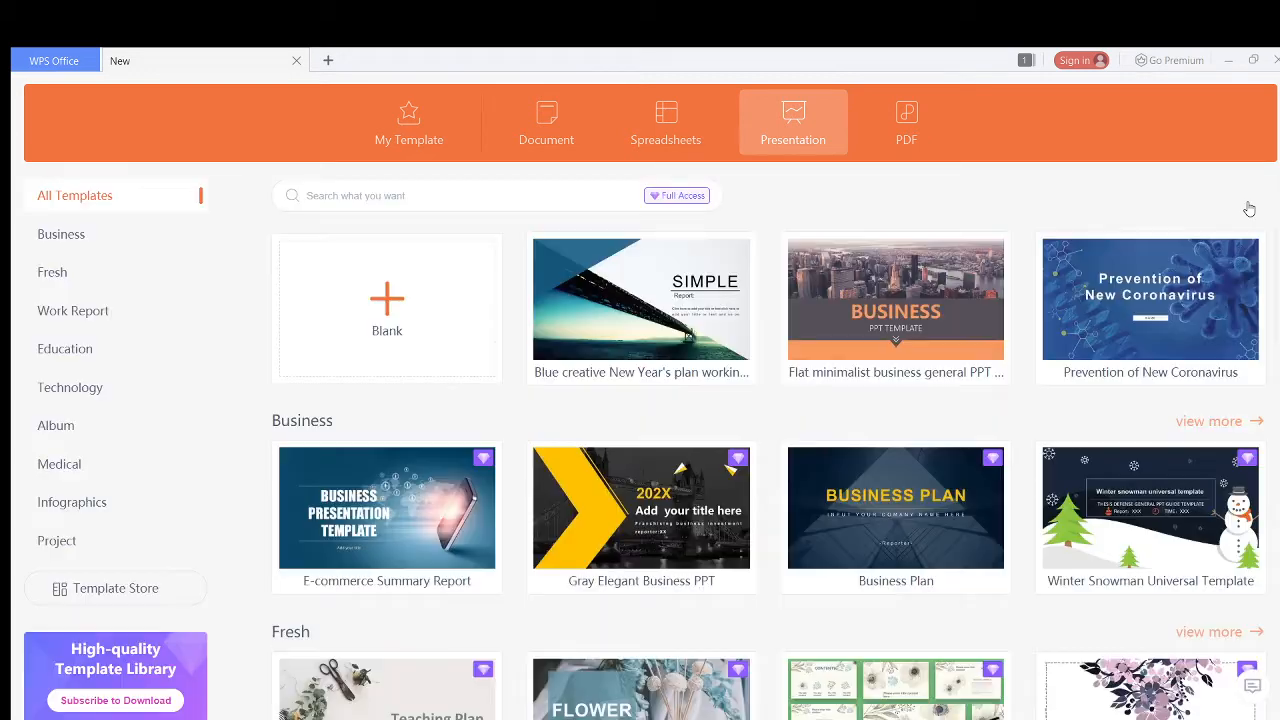
click(379, 330)
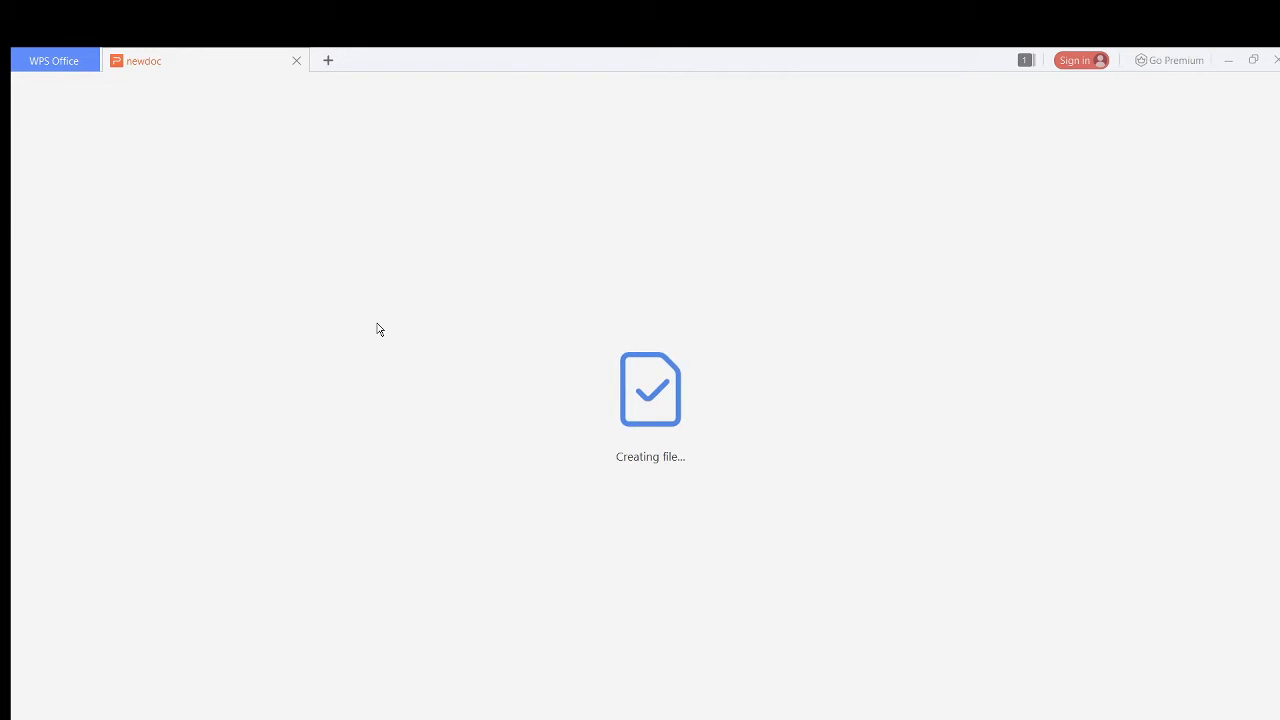
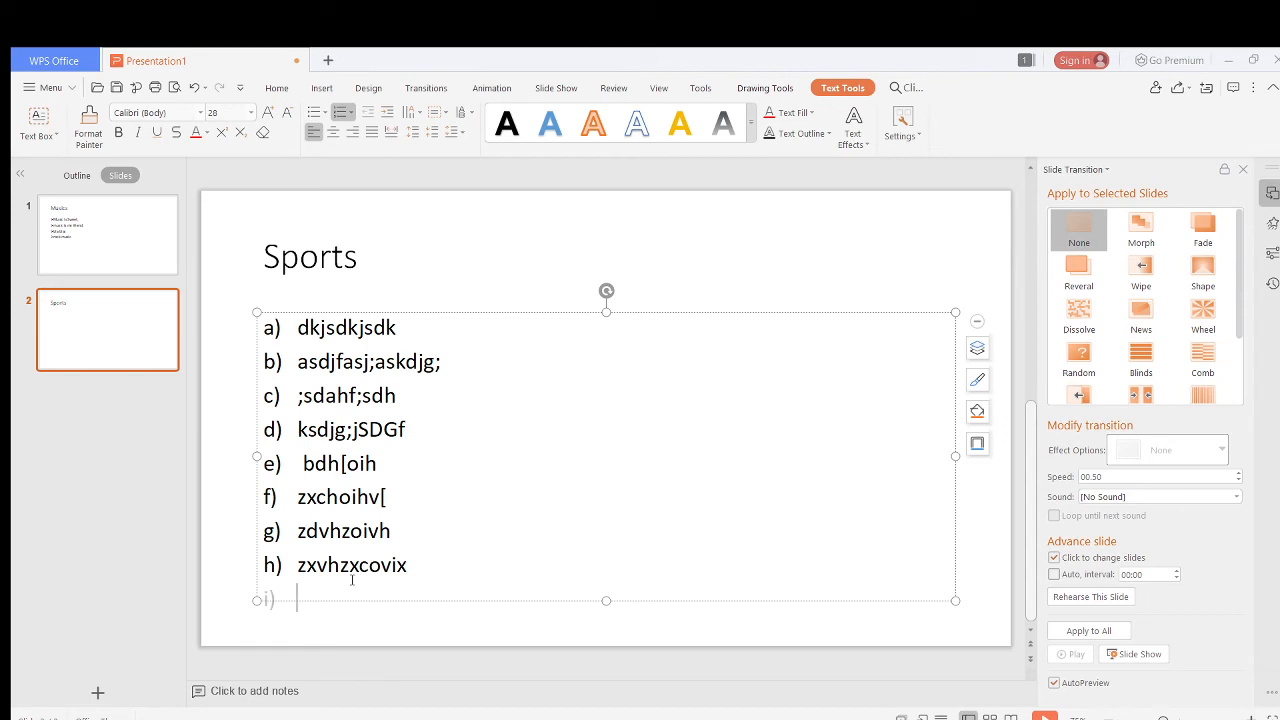
Step: Remove the empty last item from the Sports list and add a new slide after the Sports slide
key(BackSpace)
click(274, 88)
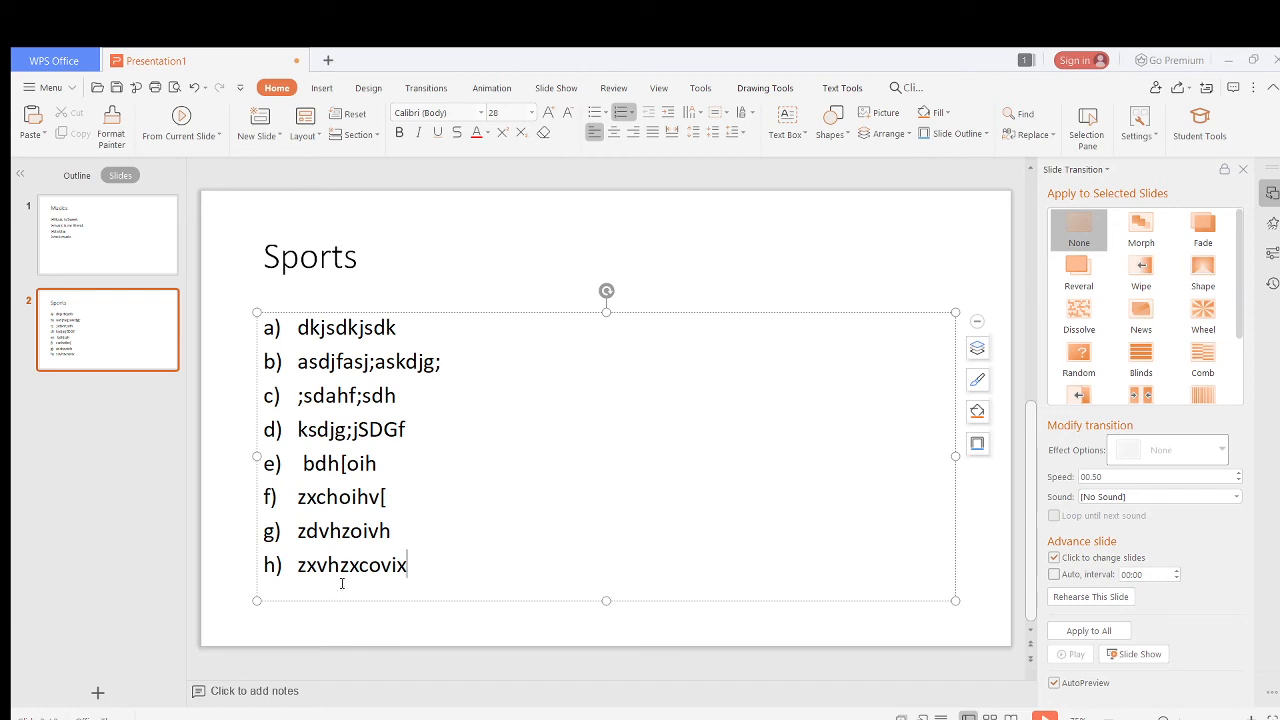
click(282, 136)
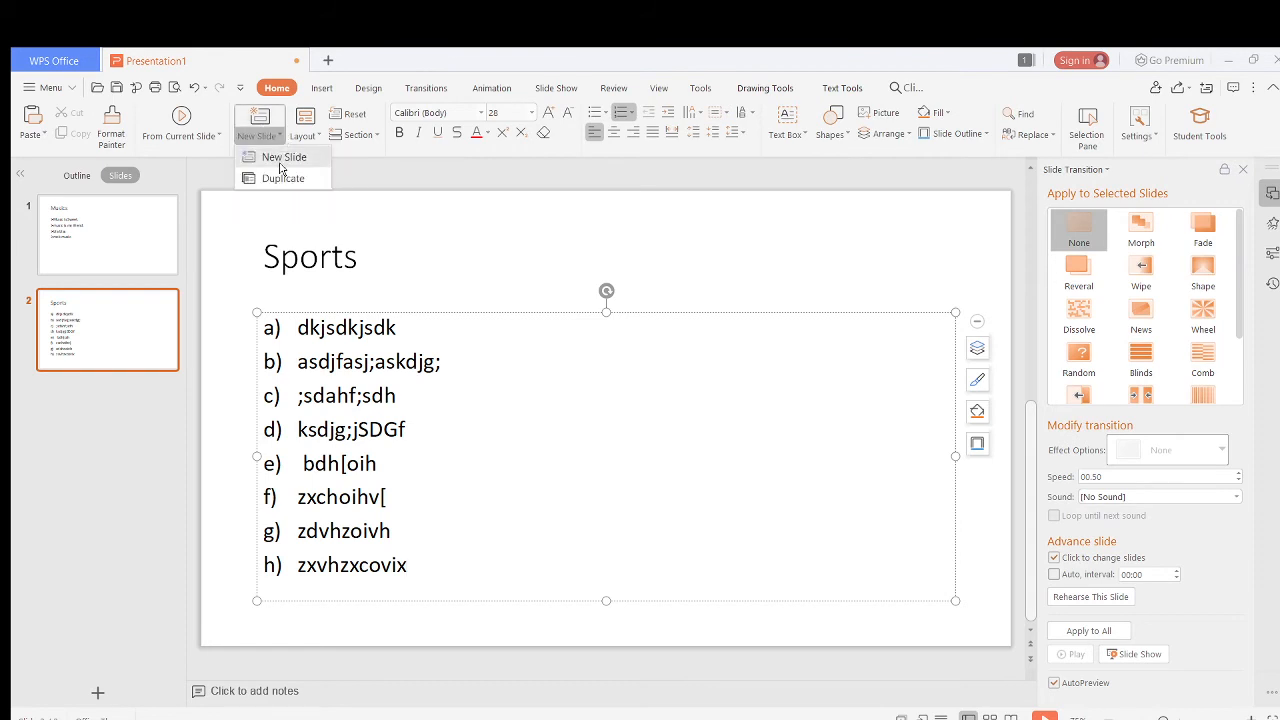
click(281, 162)
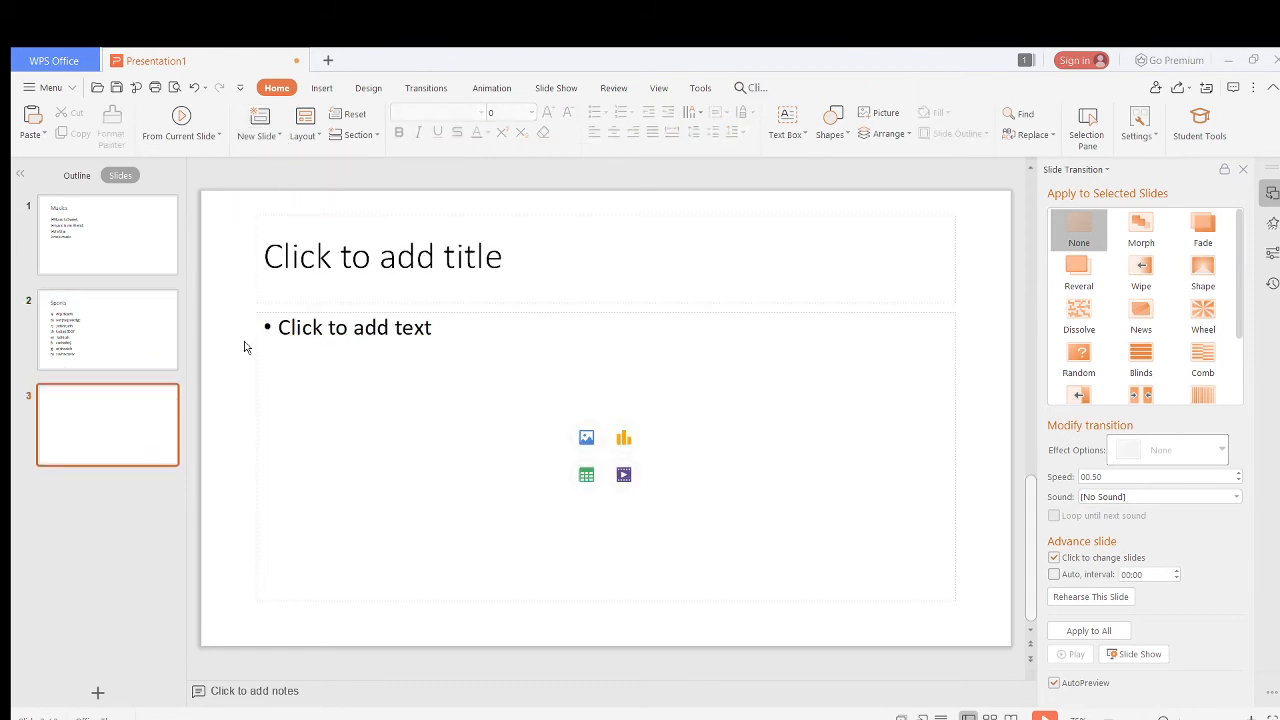
click(360, 264)
click(357, 405)
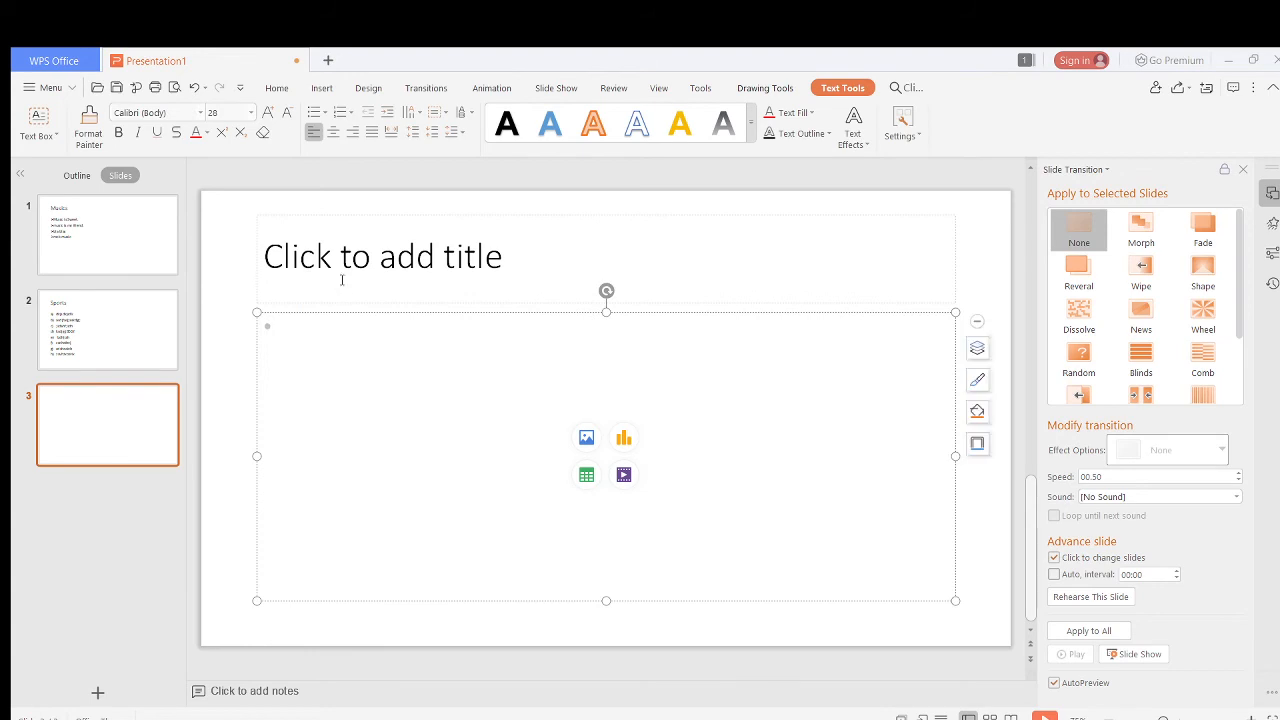
click(343, 277)
click(327, 387)
click(323, 271)
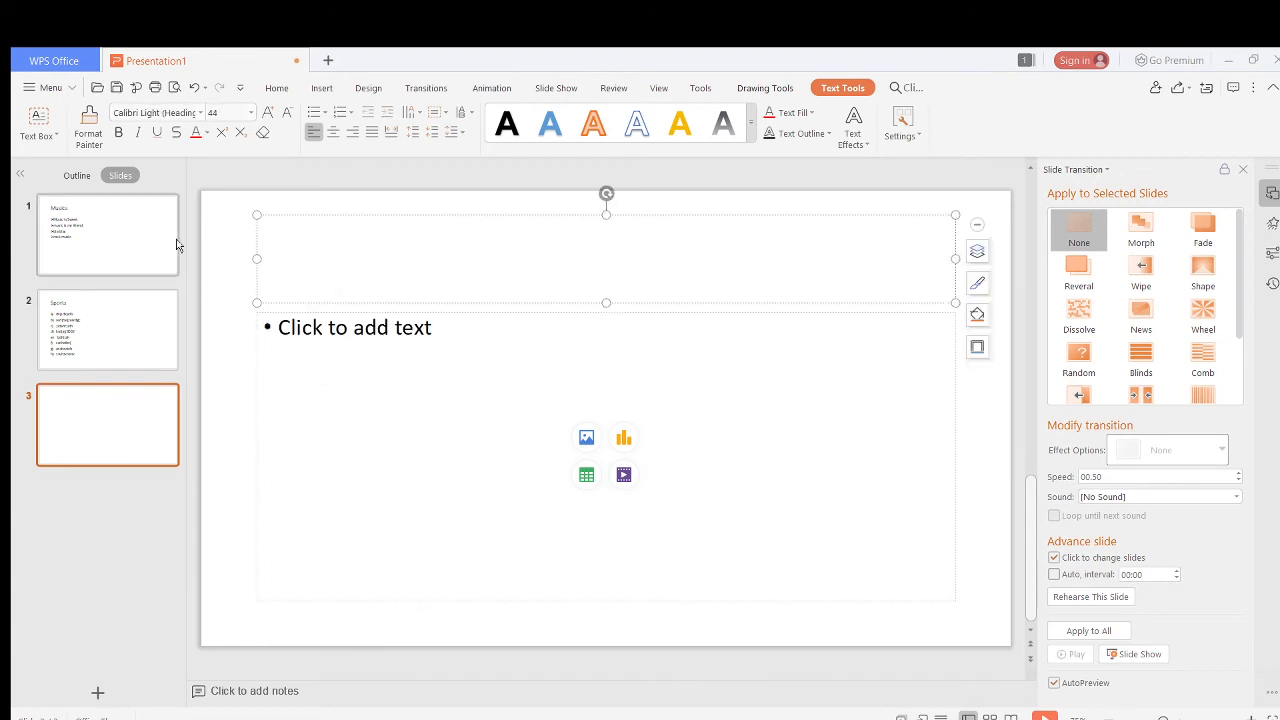
Step: Make the title "Musics" on the first slide bold, italic and underlined
click(100, 238)
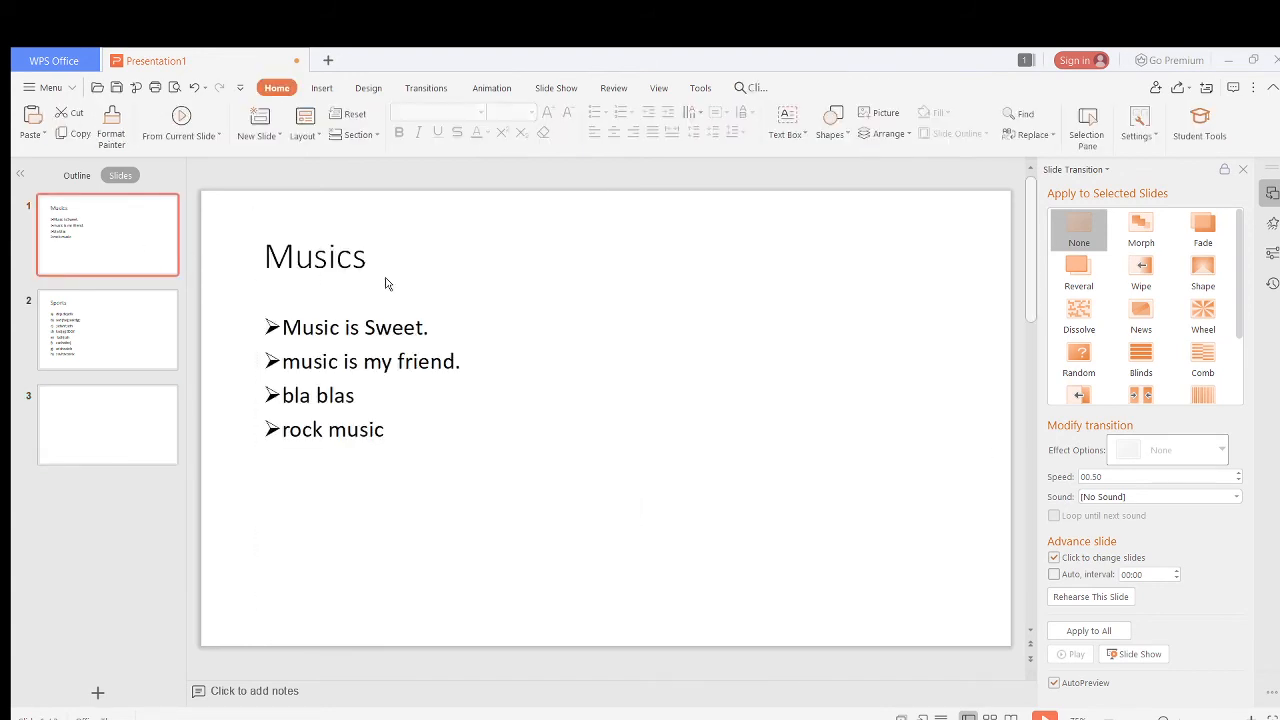
click(333, 286)
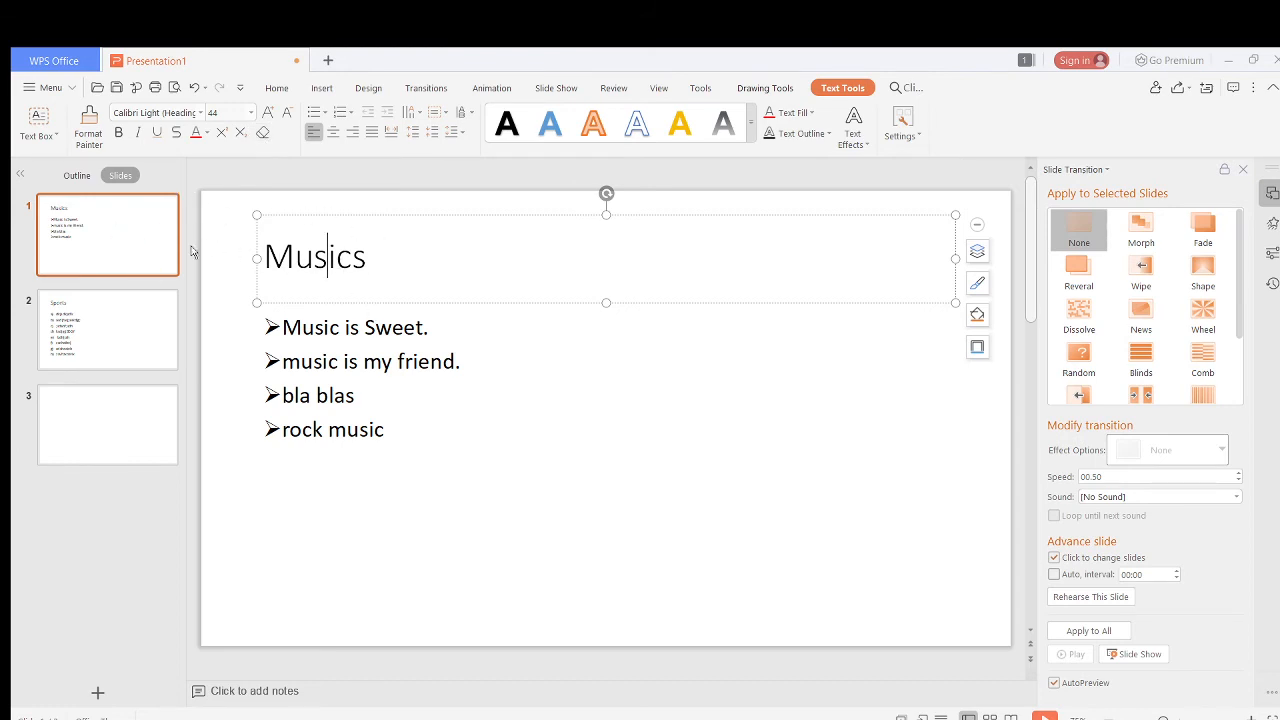
click(383, 261)
drag(368, 259, 262, 258)
click(442, 276)
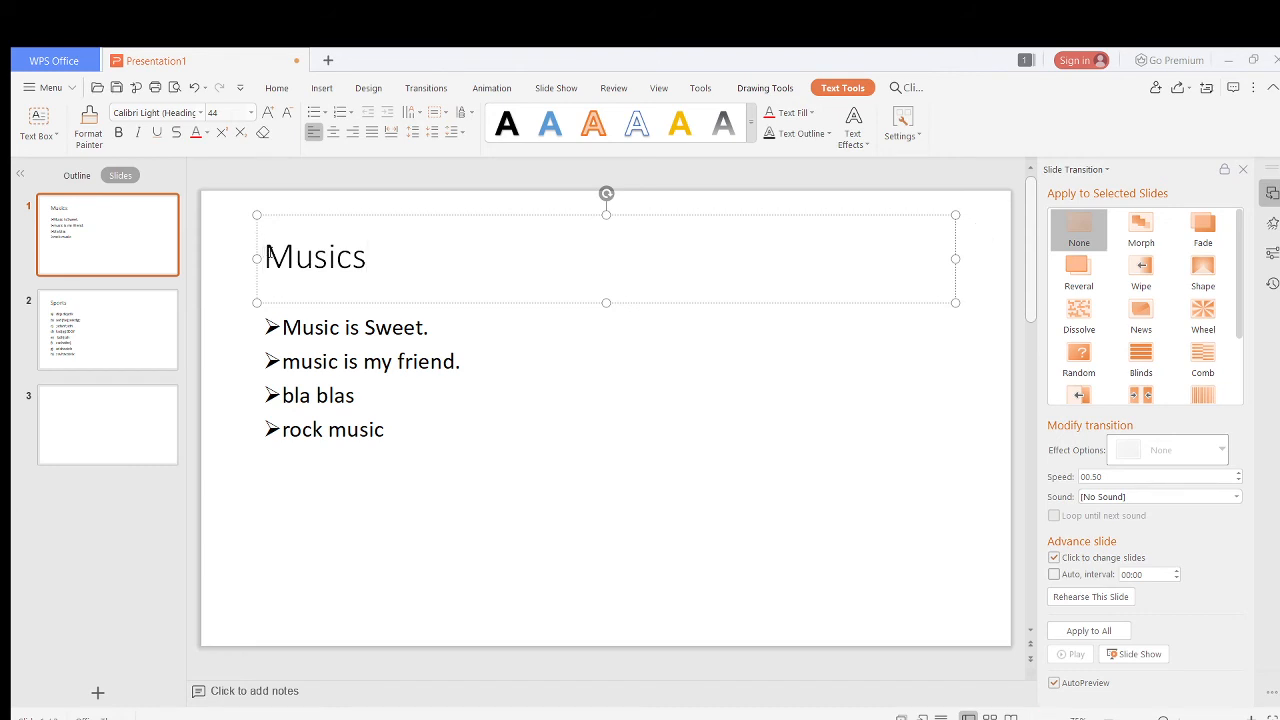
drag(263, 258, 382, 258)
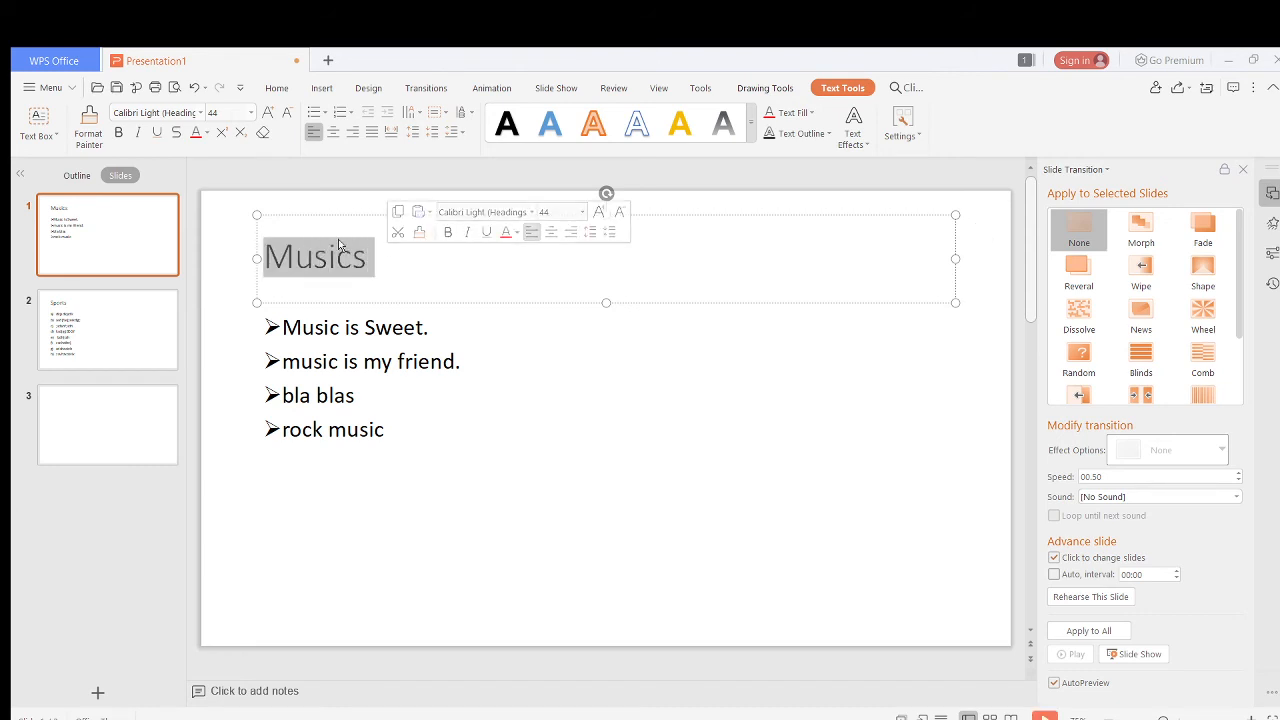
click(118, 133)
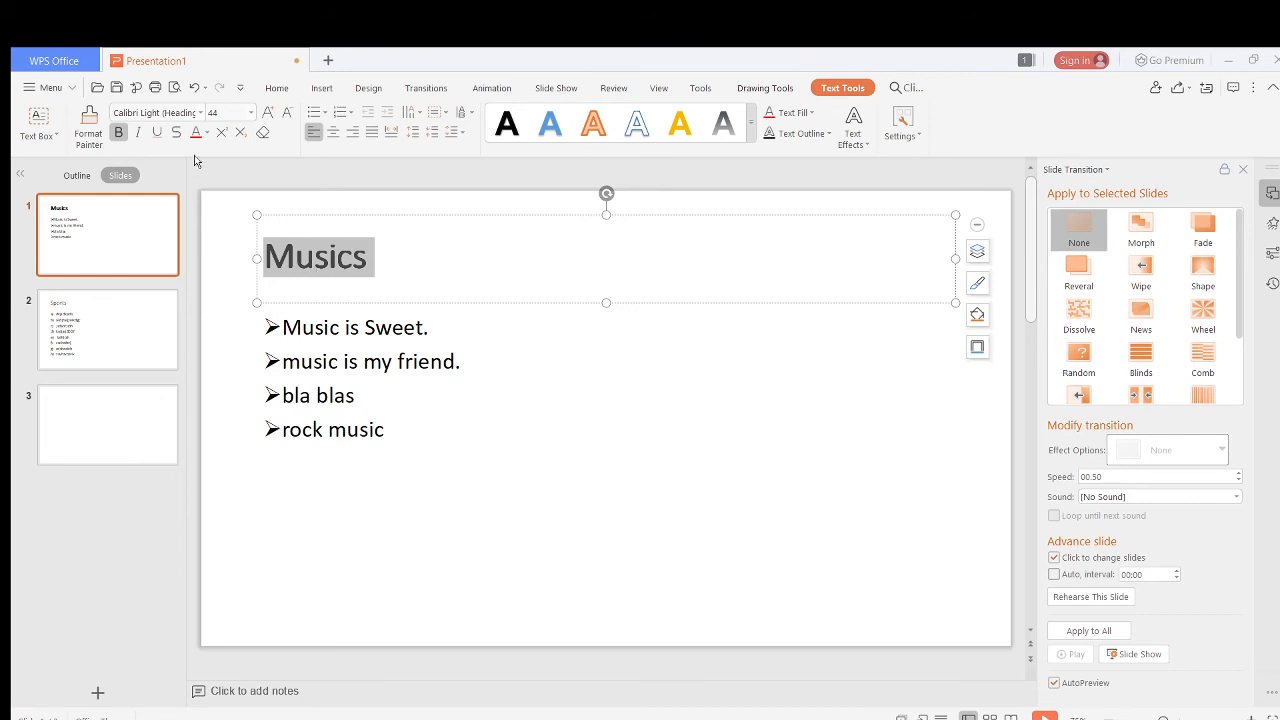
click(140, 138)
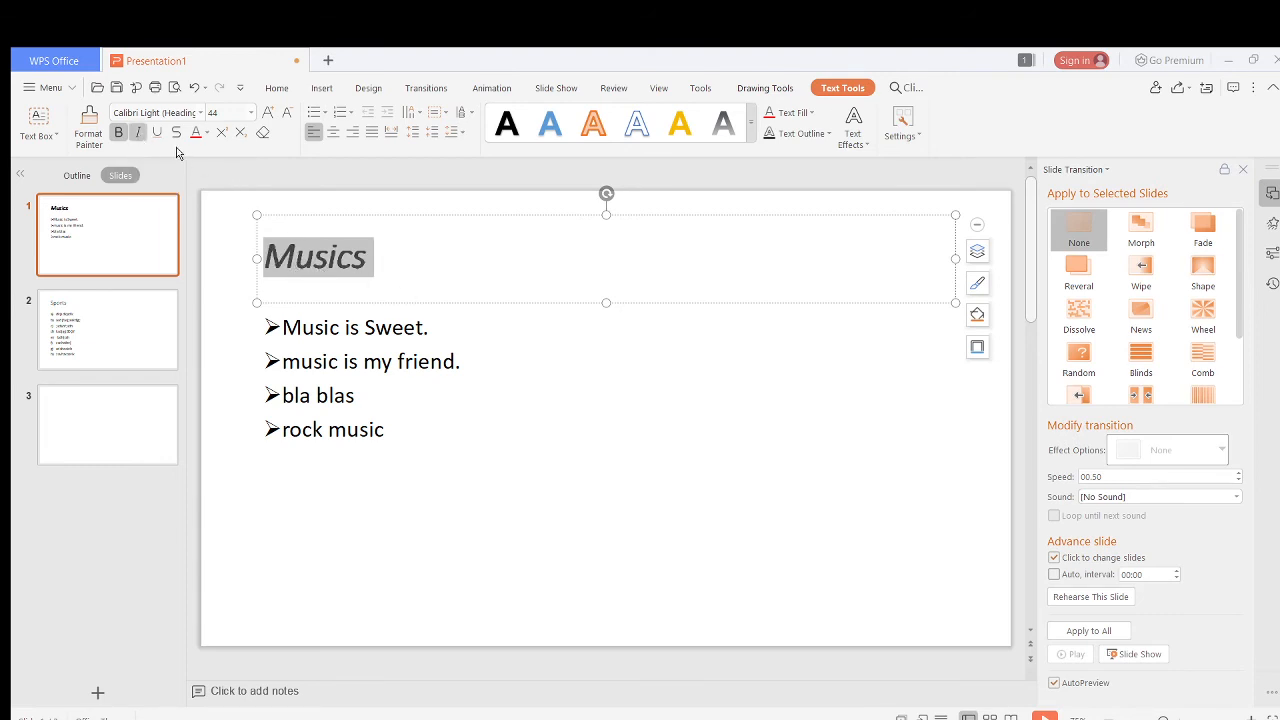
click(408, 284)
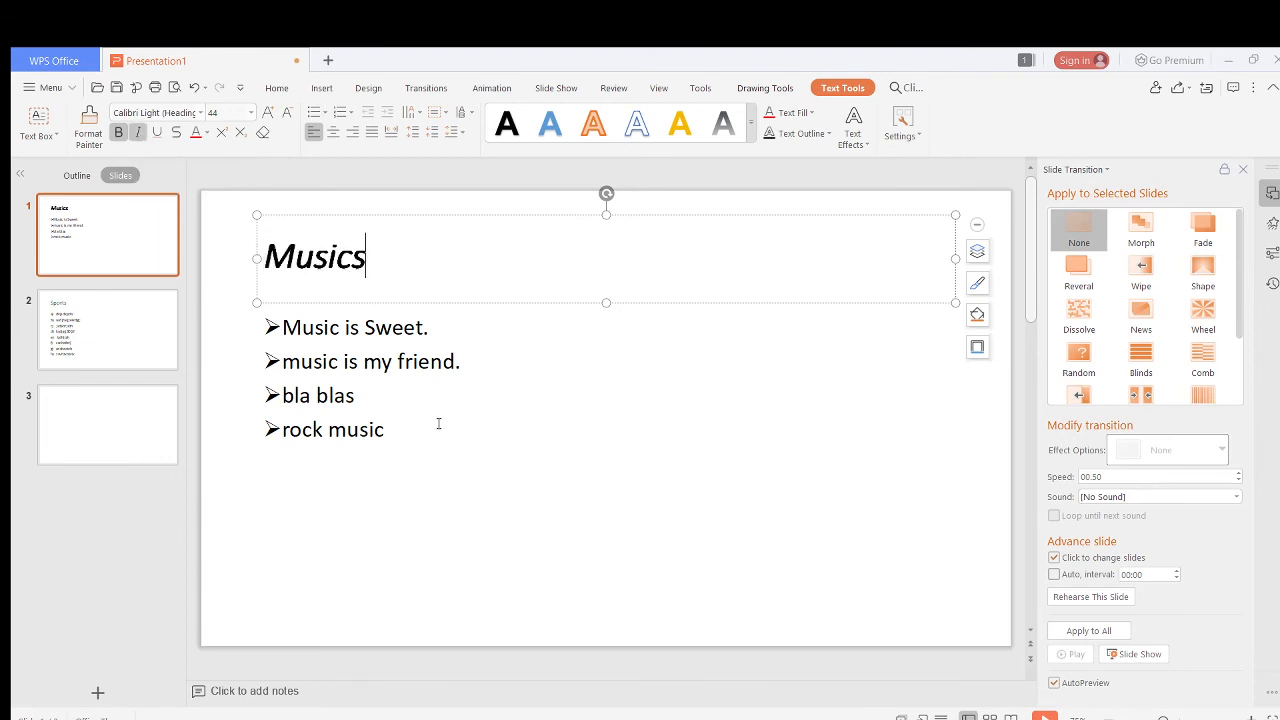
drag(372, 263, 245, 253)
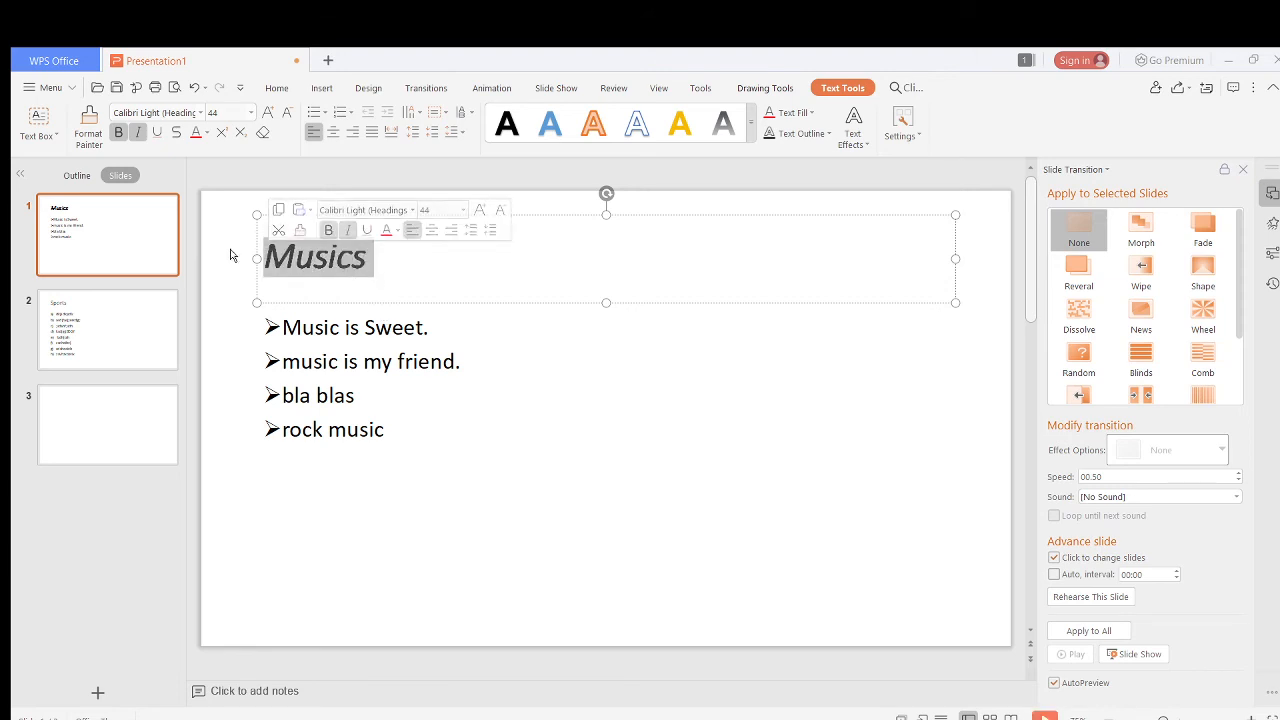
click(157, 135)
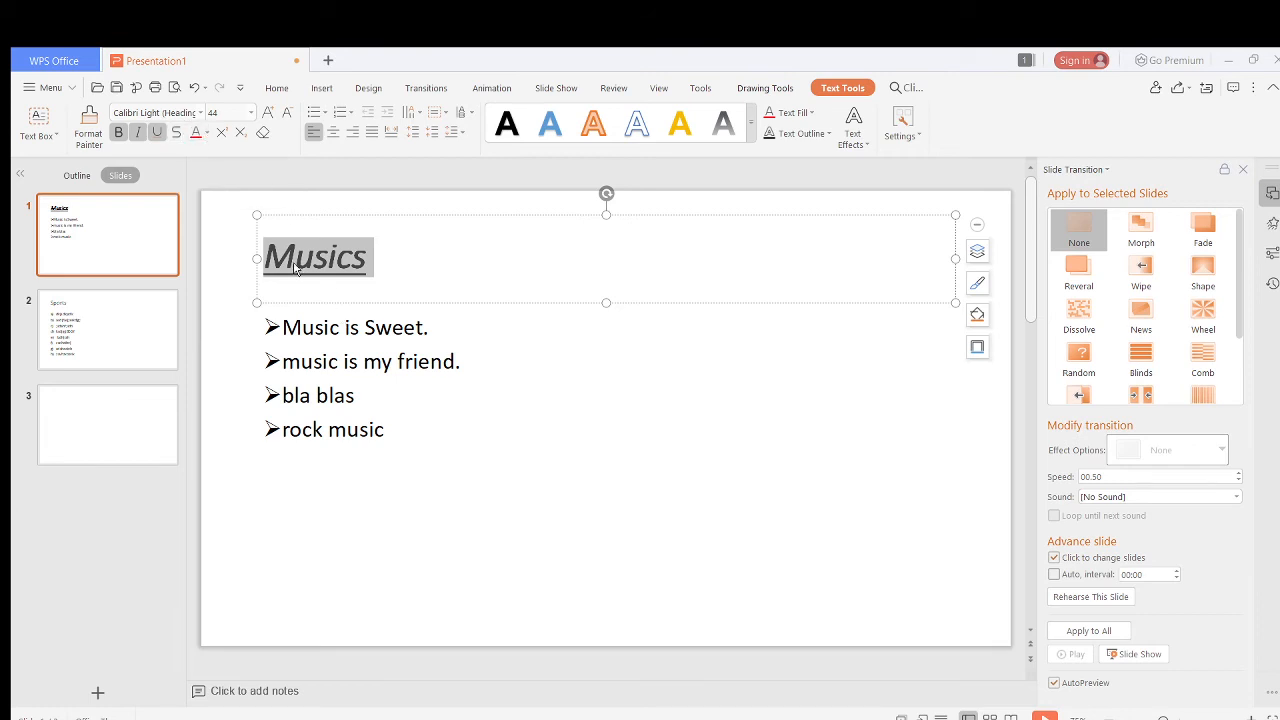
Step: Try standard red and the gold theme color as the font color of the "Musics" title
click(203, 136)
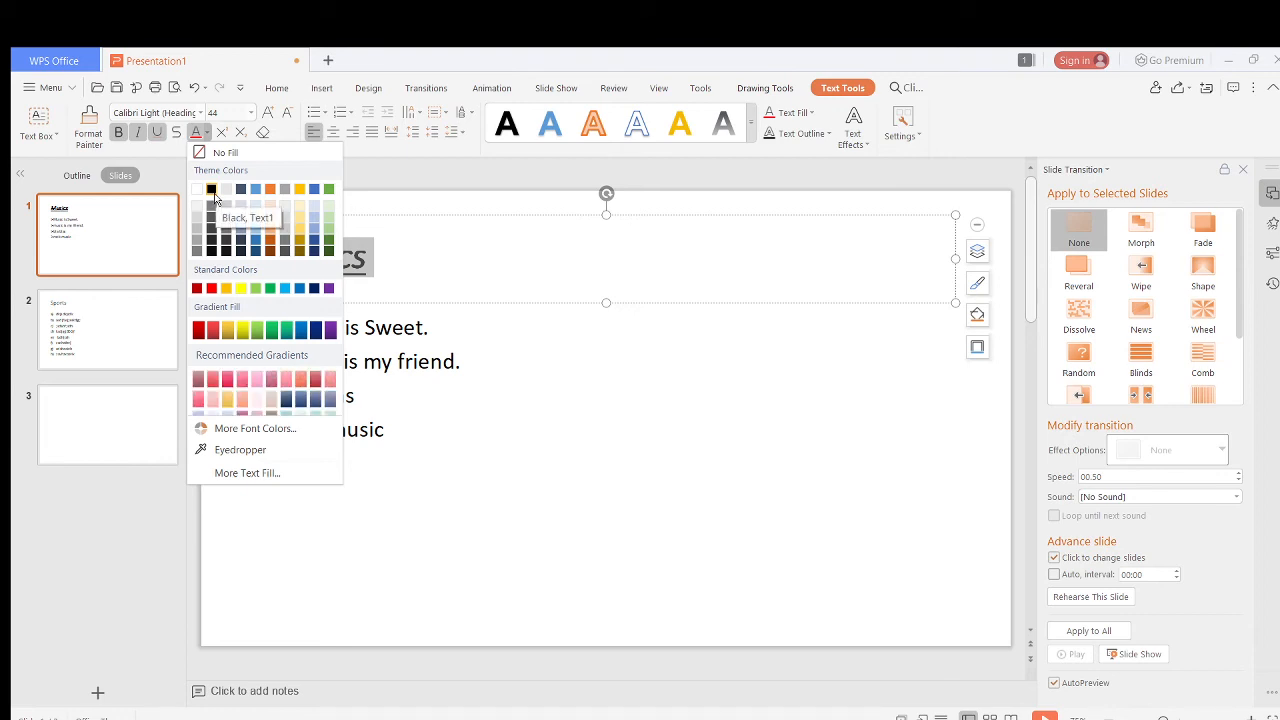
click(211, 288)
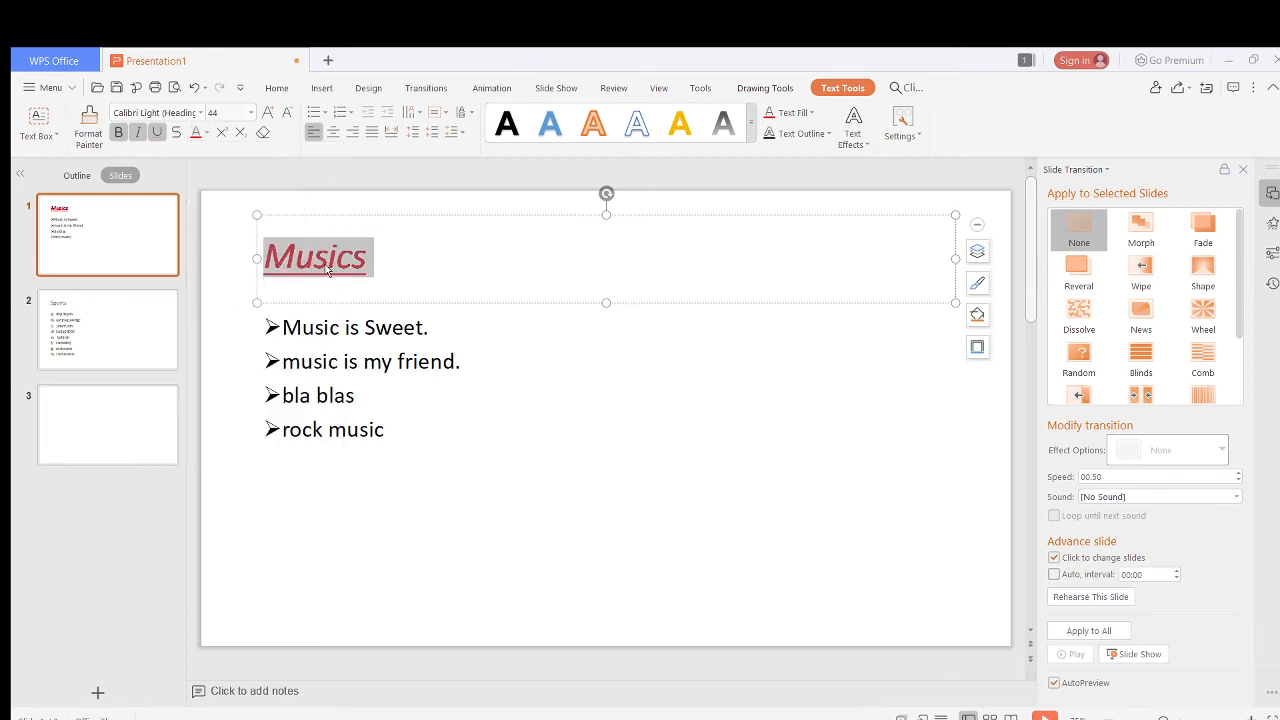
click(207, 136)
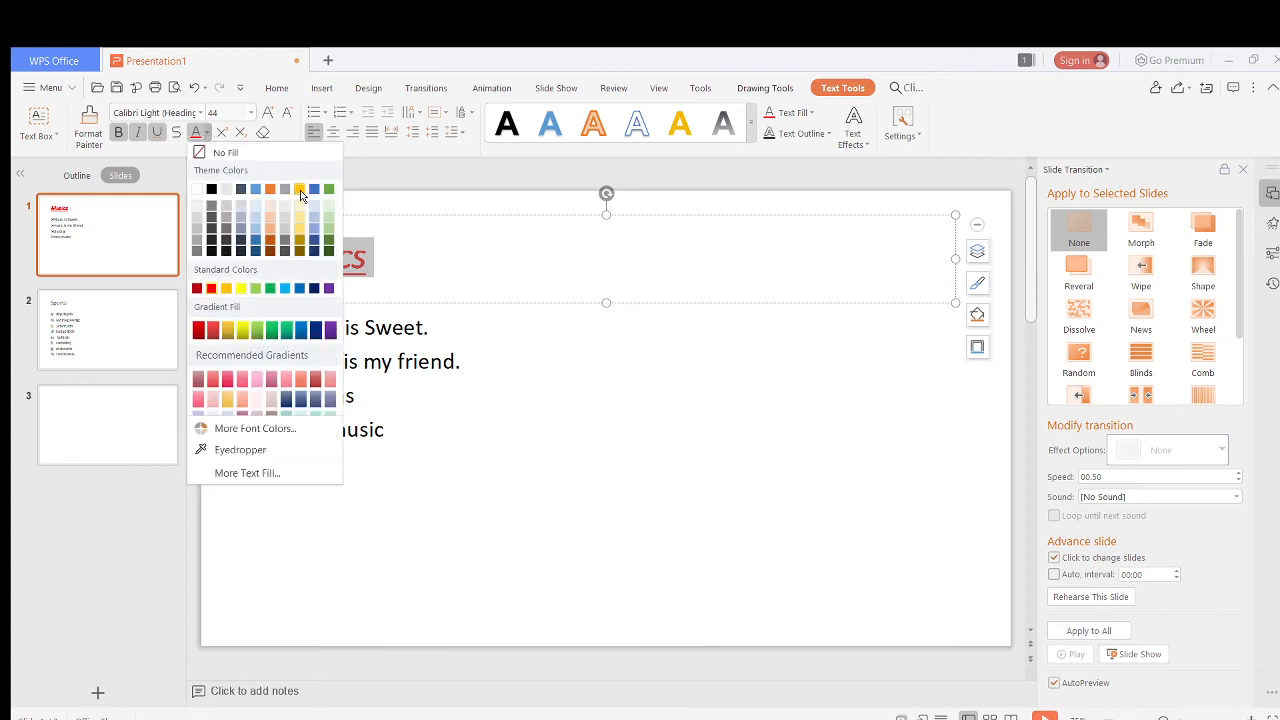
click(300, 190)
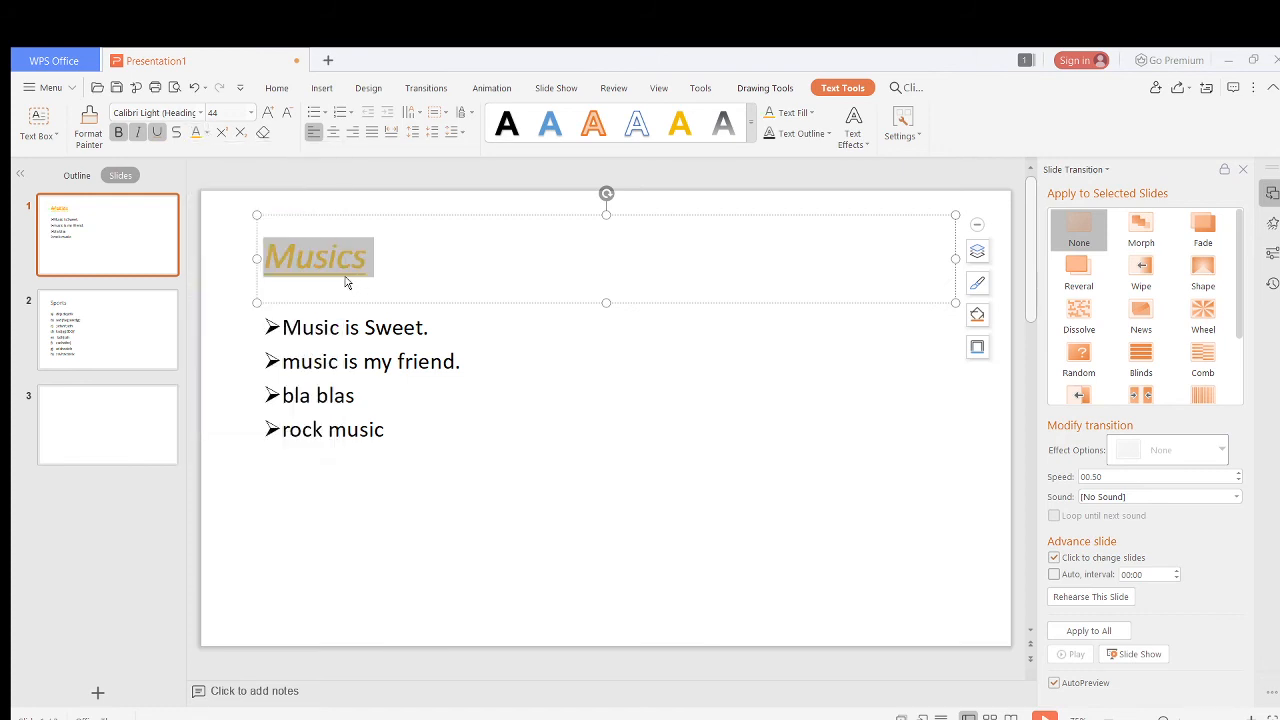
Step: Apply a blue gradient fill to the text of the "Musics" title
click(205, 136)
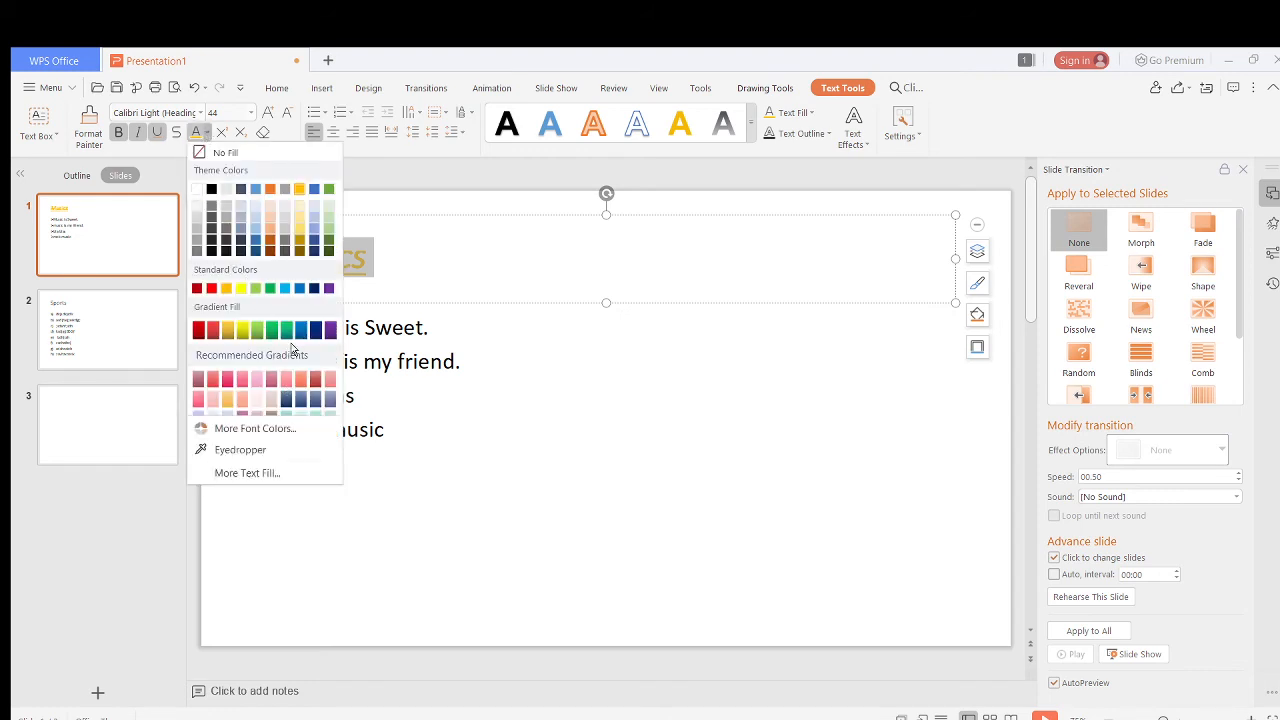
click(308, 333)
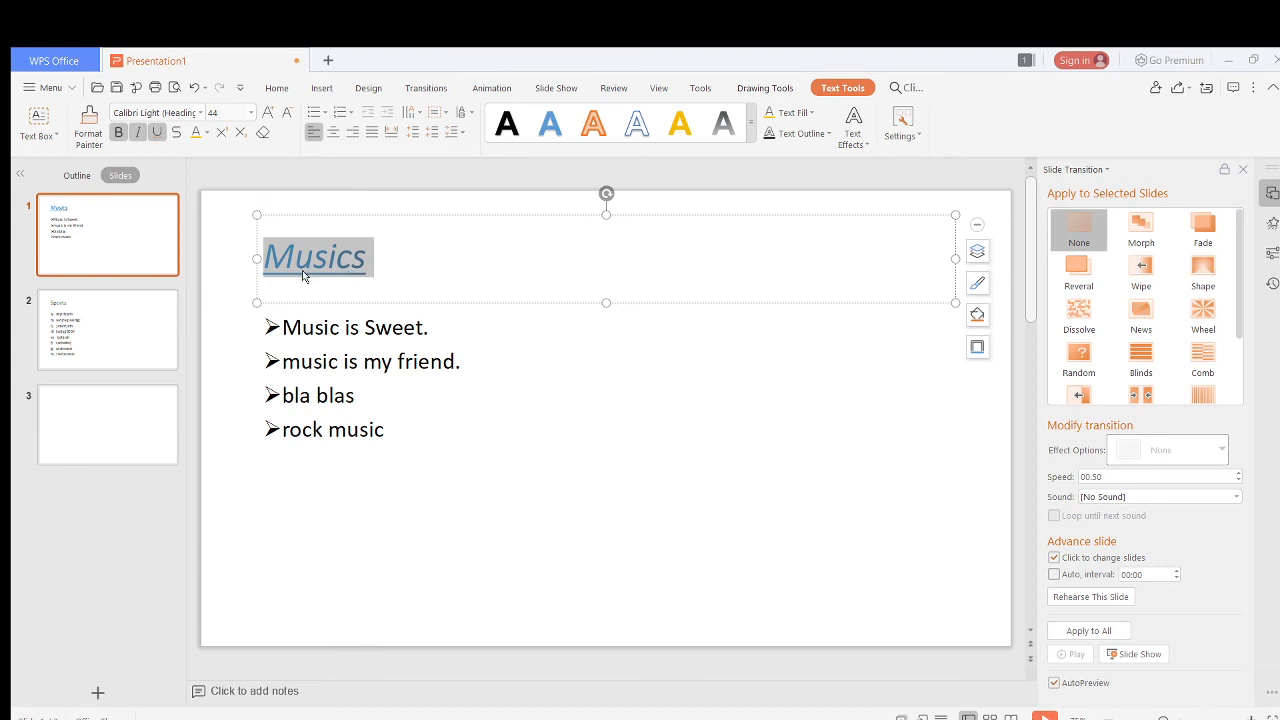
Step: Try centre and right alignment on the "Musics" title, ending with it left-aligned
click(396, 272)
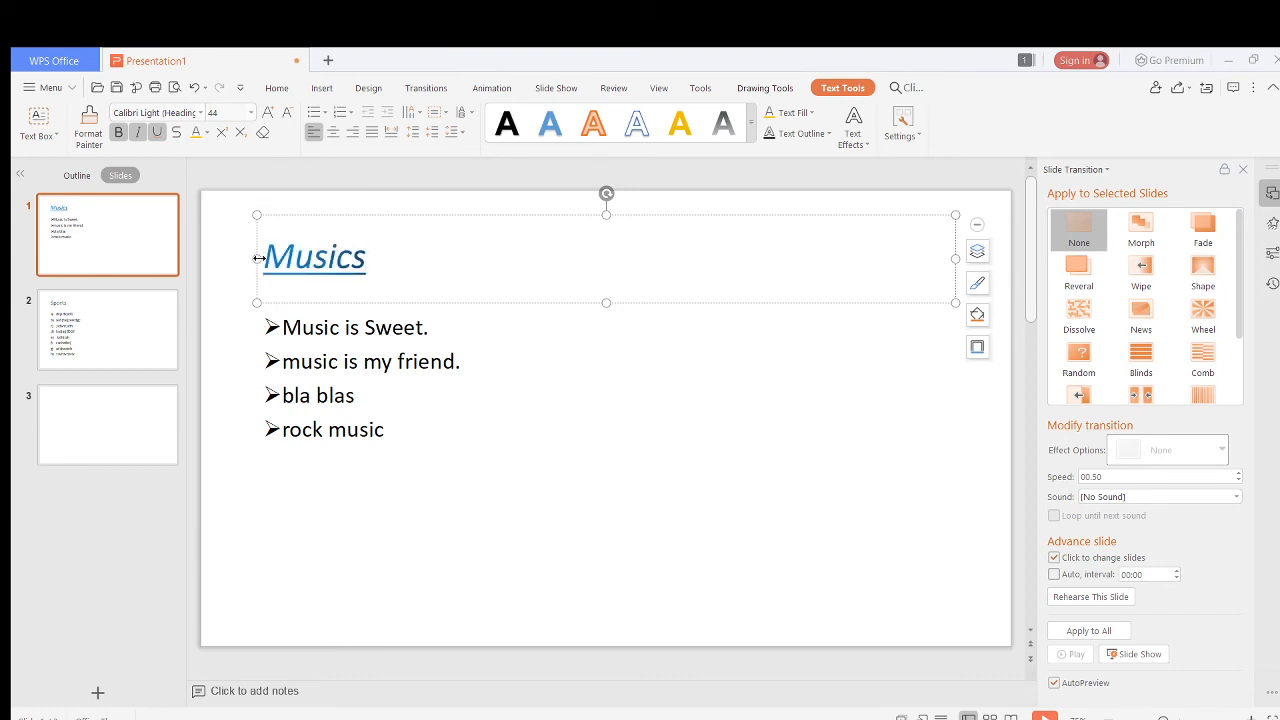
drag(263, 258, 366, 262)
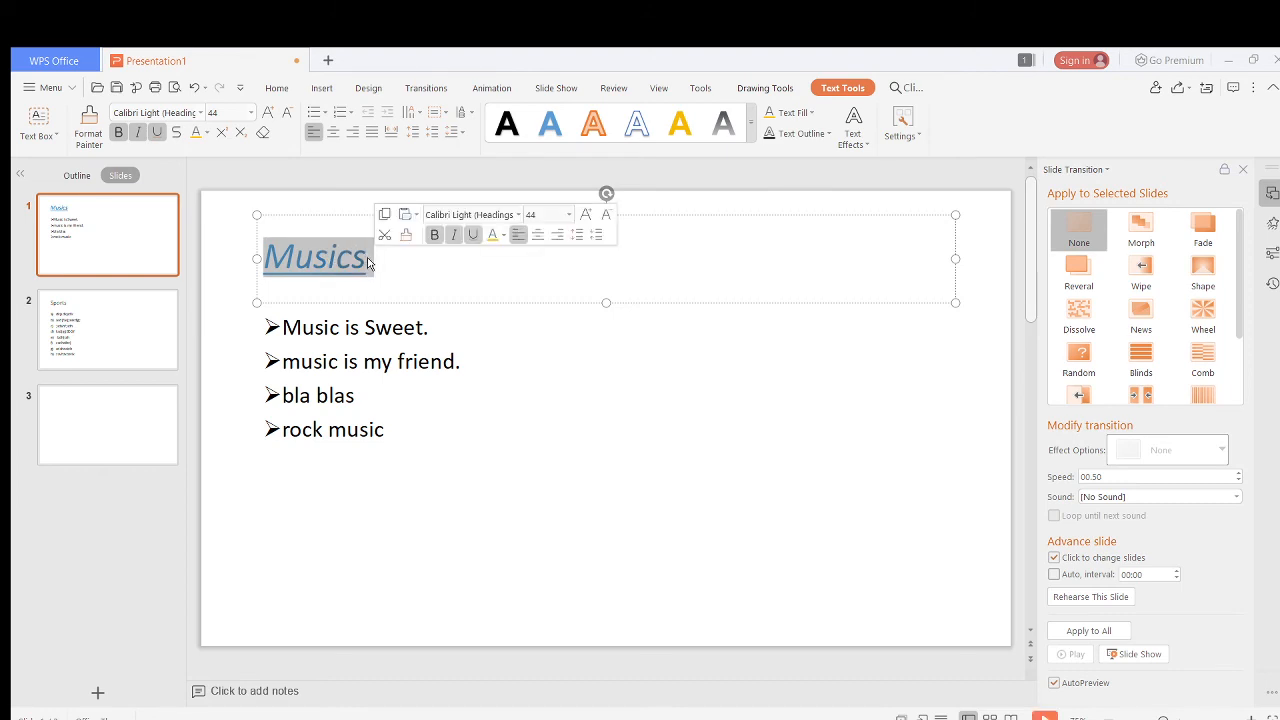
click(335, 135)
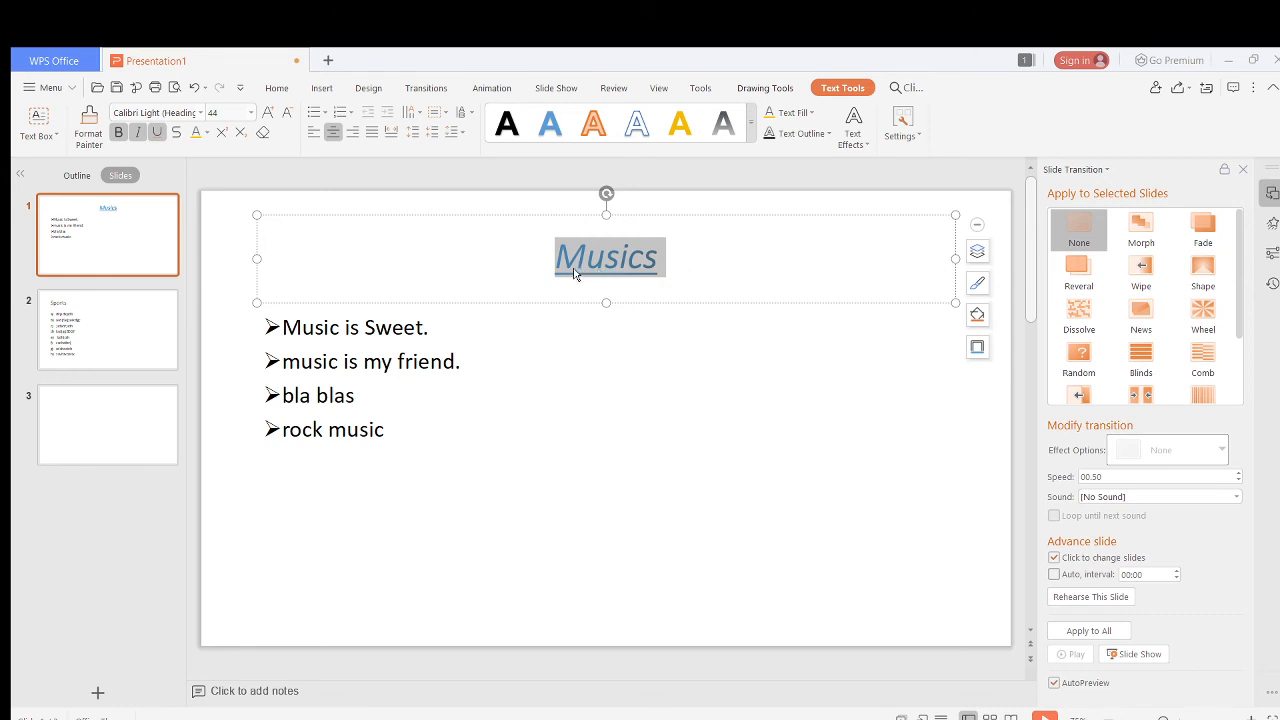
click(354, 133)
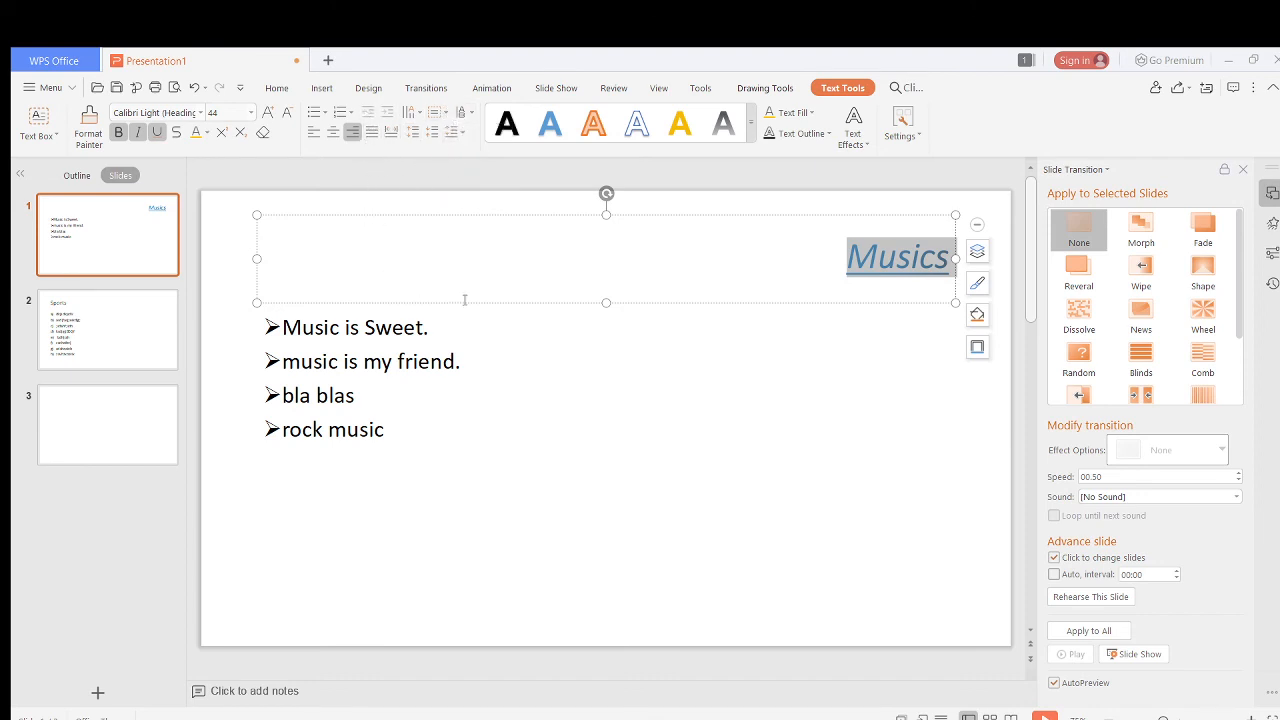
click(313, 132)
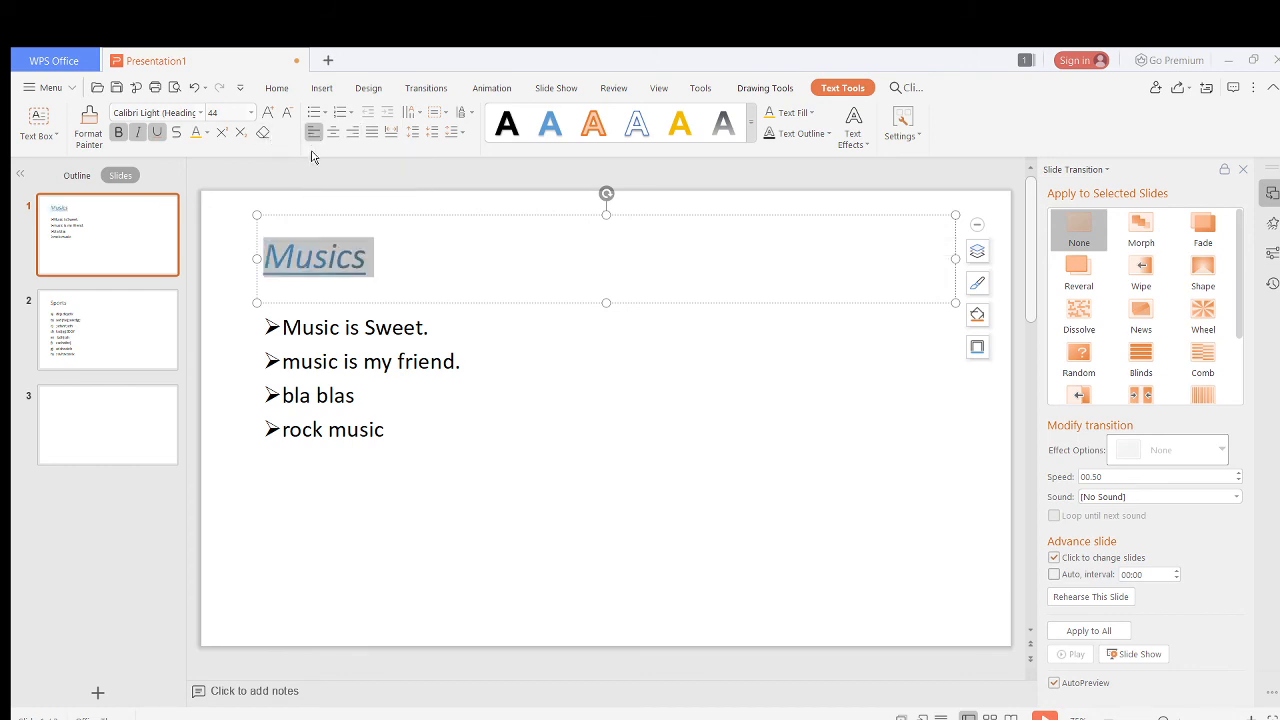
click(383, 264)
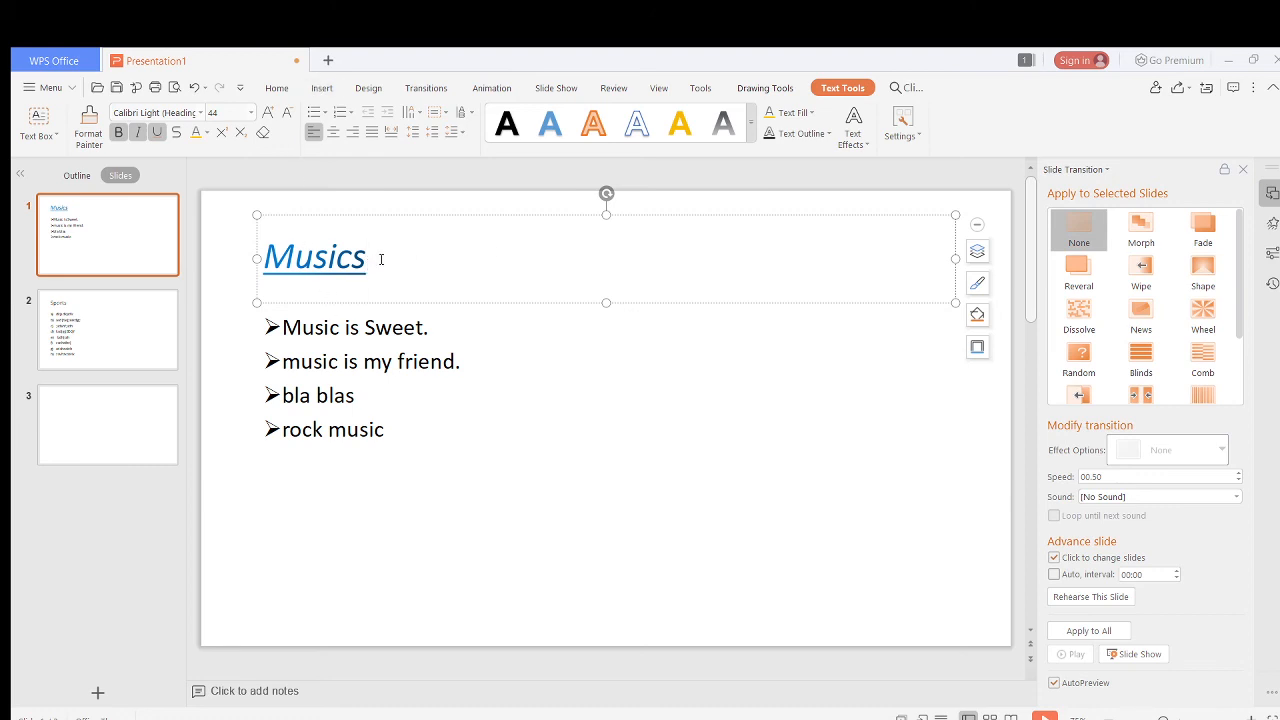
drag(378, 258, 266, 257)
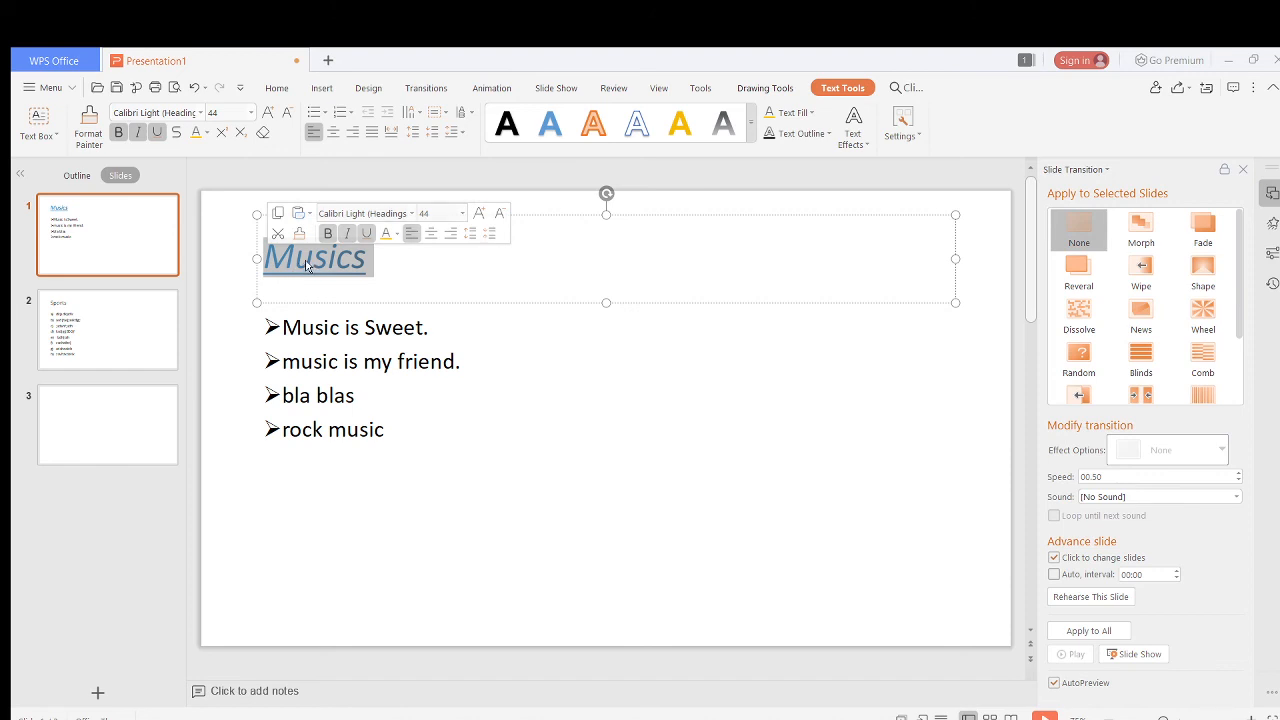
click(384, 272)
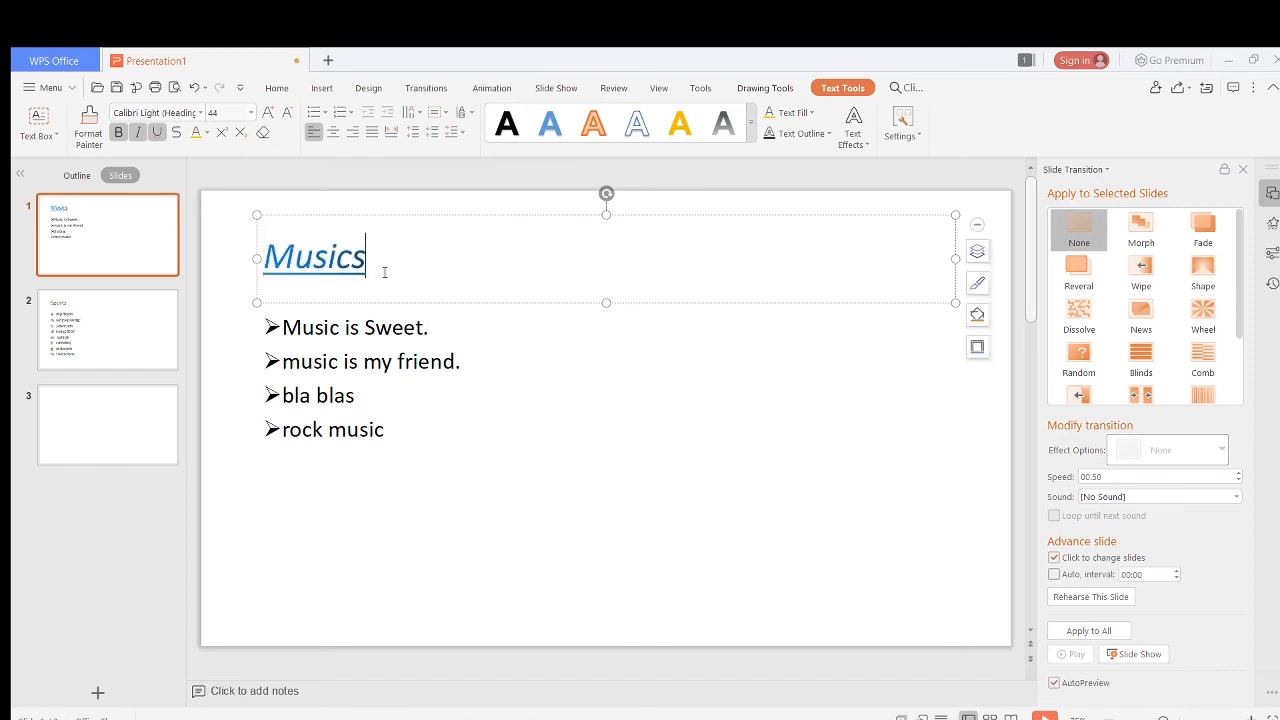
Step: Set the font size of all four bullet items on the Musics slide to 20
click(322, 330)
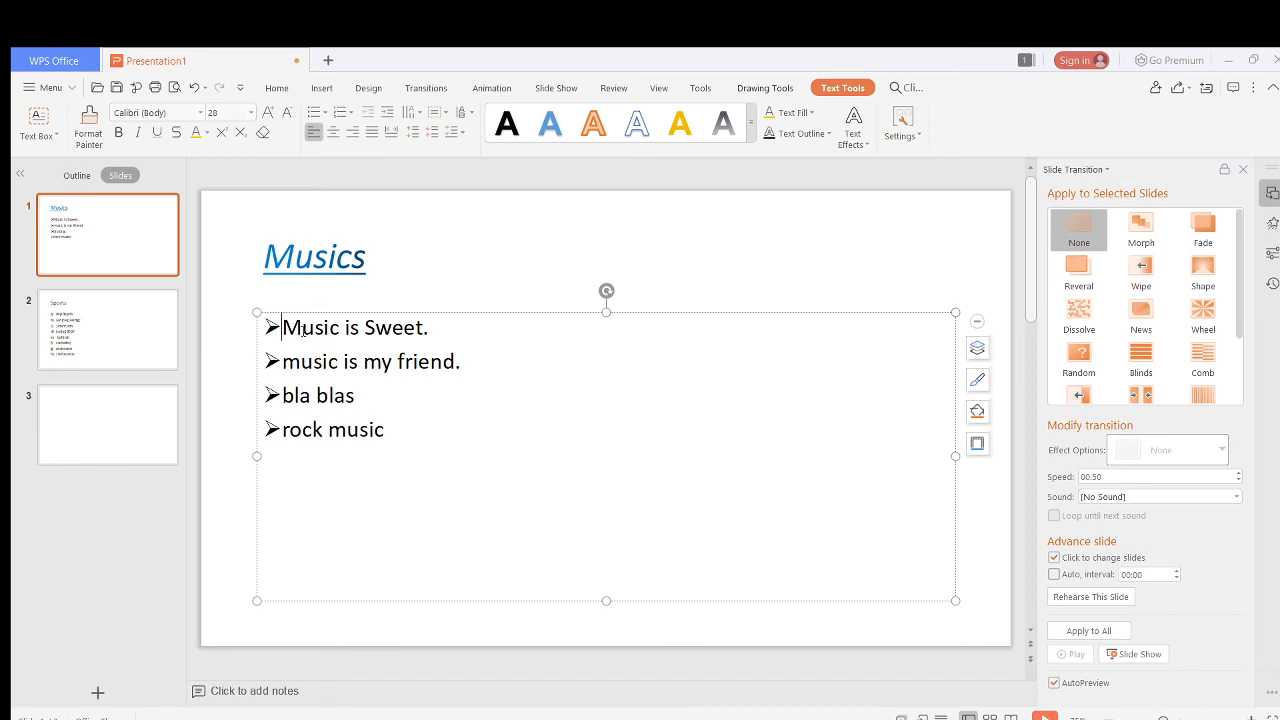
drag(282, 327, 297, 349)
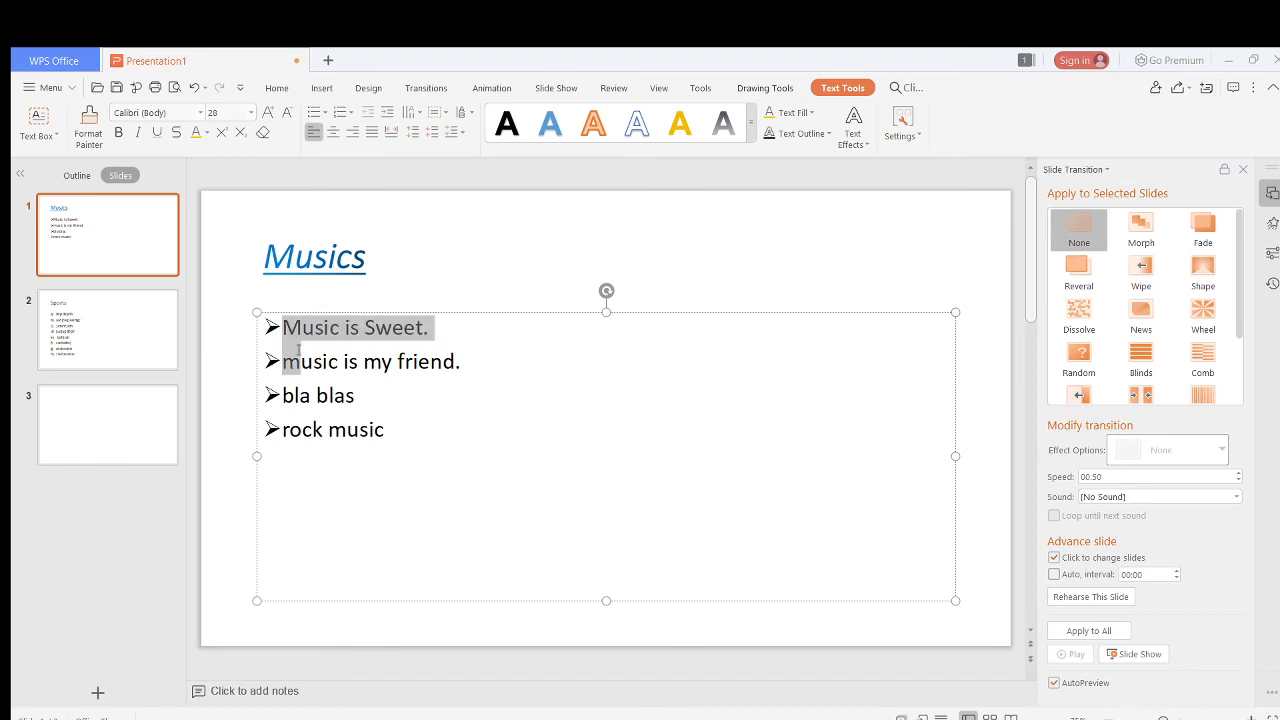
click(283, 327)
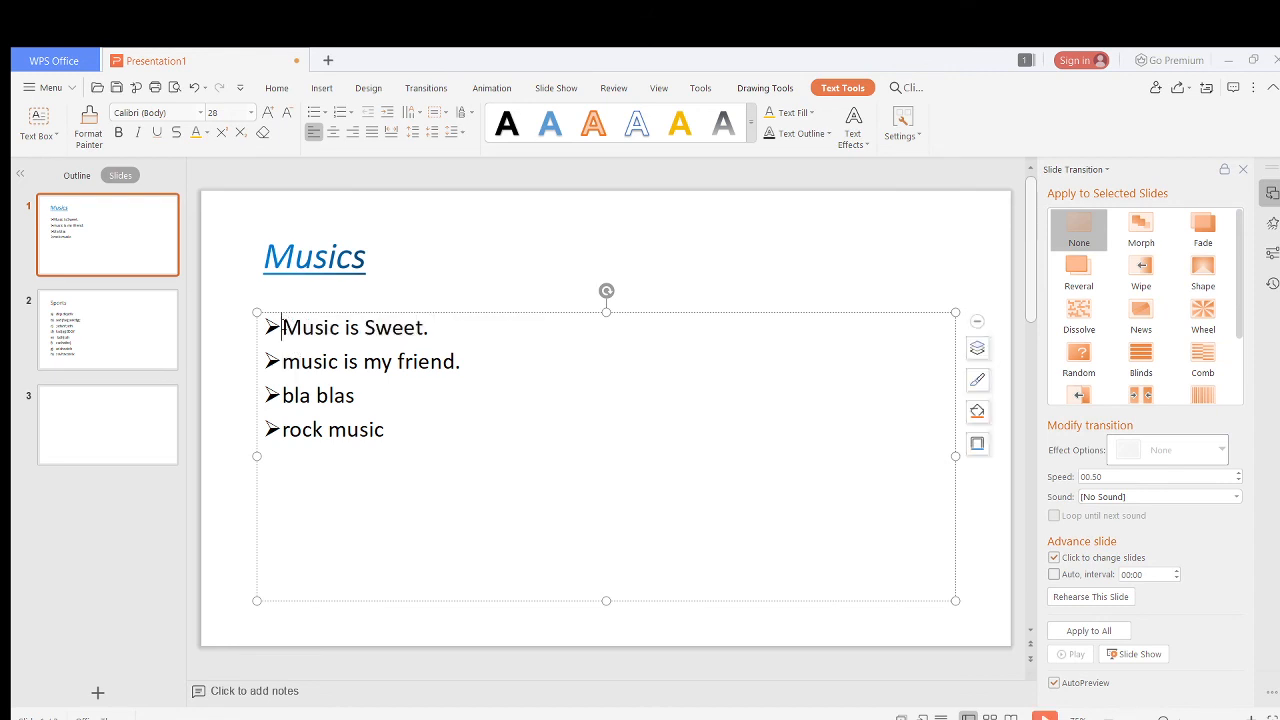
drag(283, 327, 403, 446)
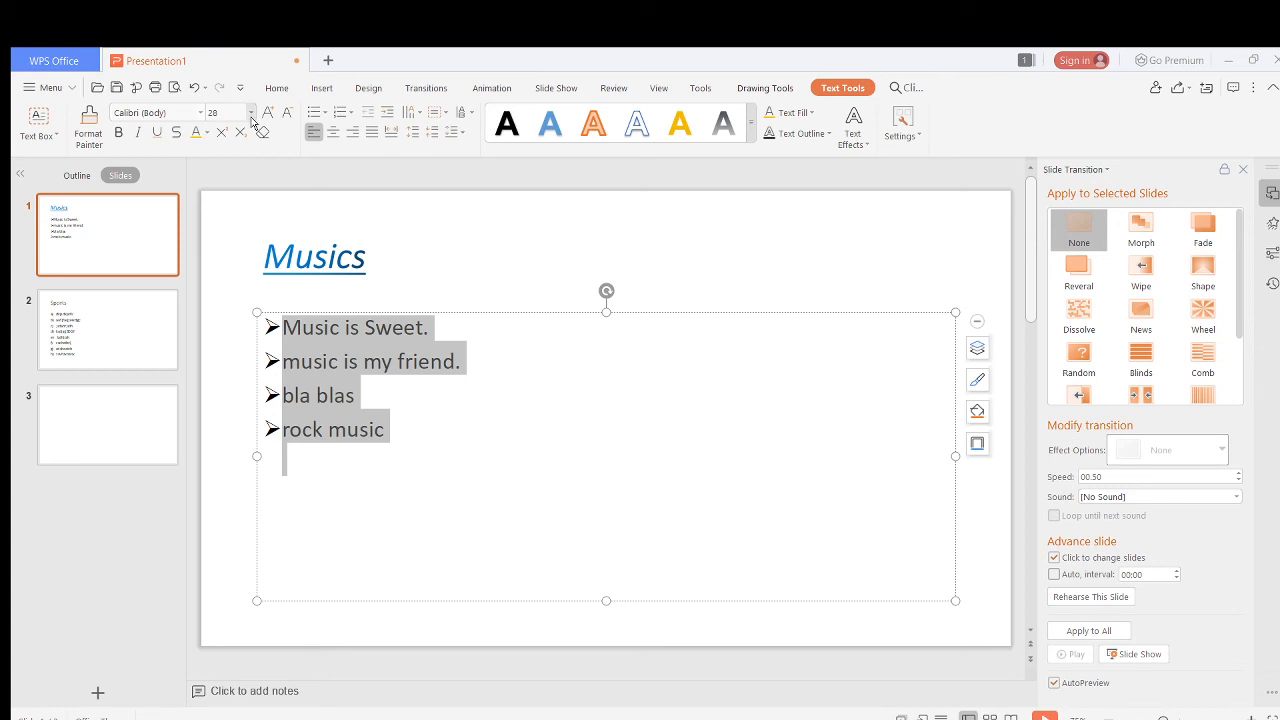
click(251, 114)
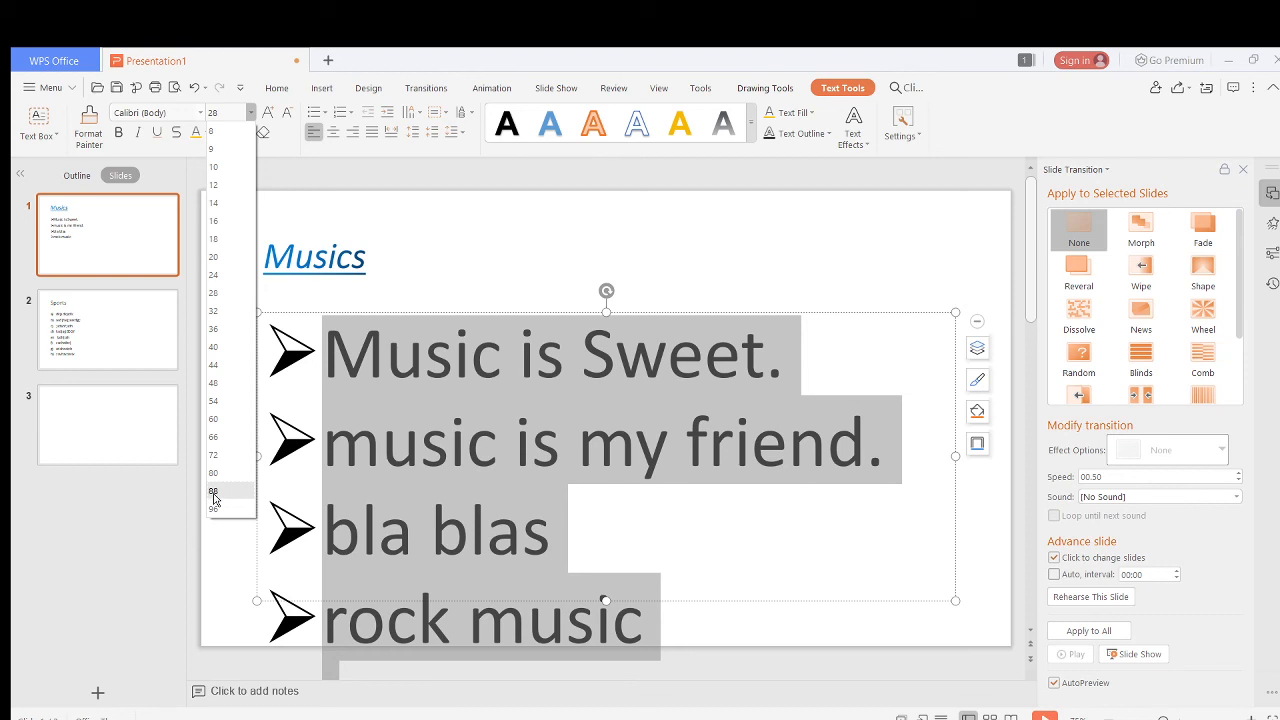
click(216, 257)
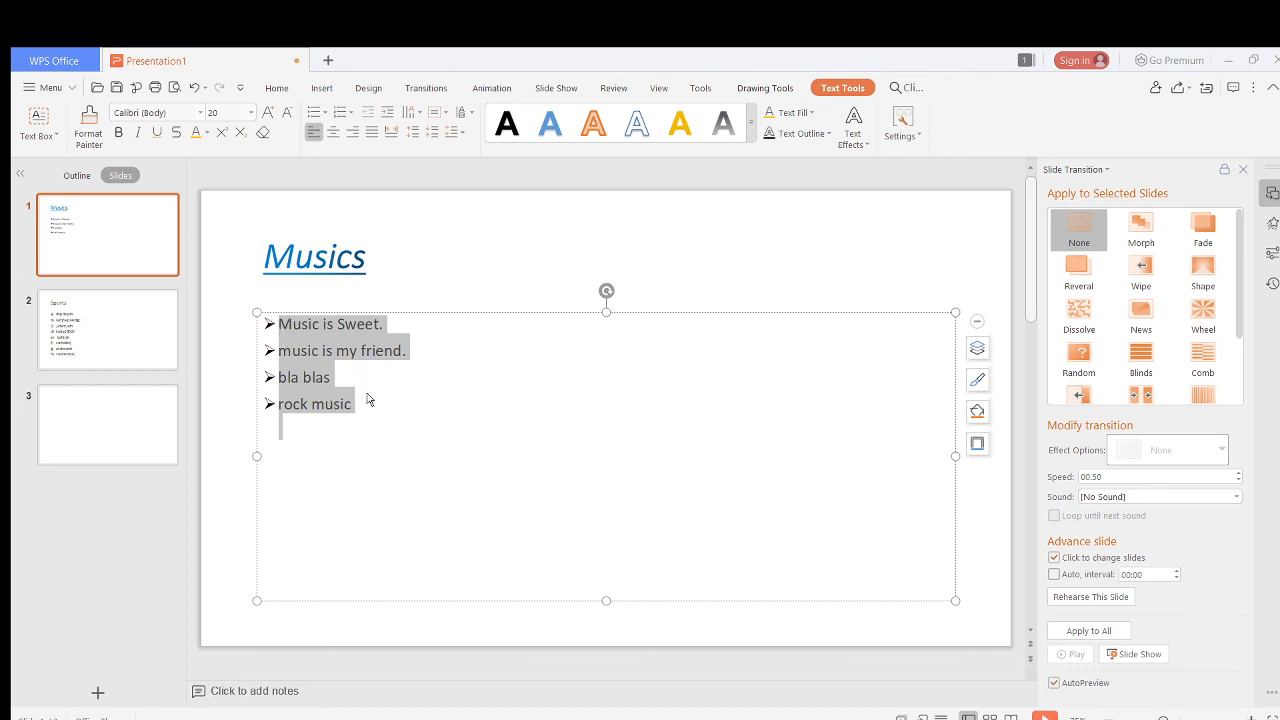
Step: Increase the bullet list's font size in increments up to 32 and reduce it in increments down to 16
click(268, 113)
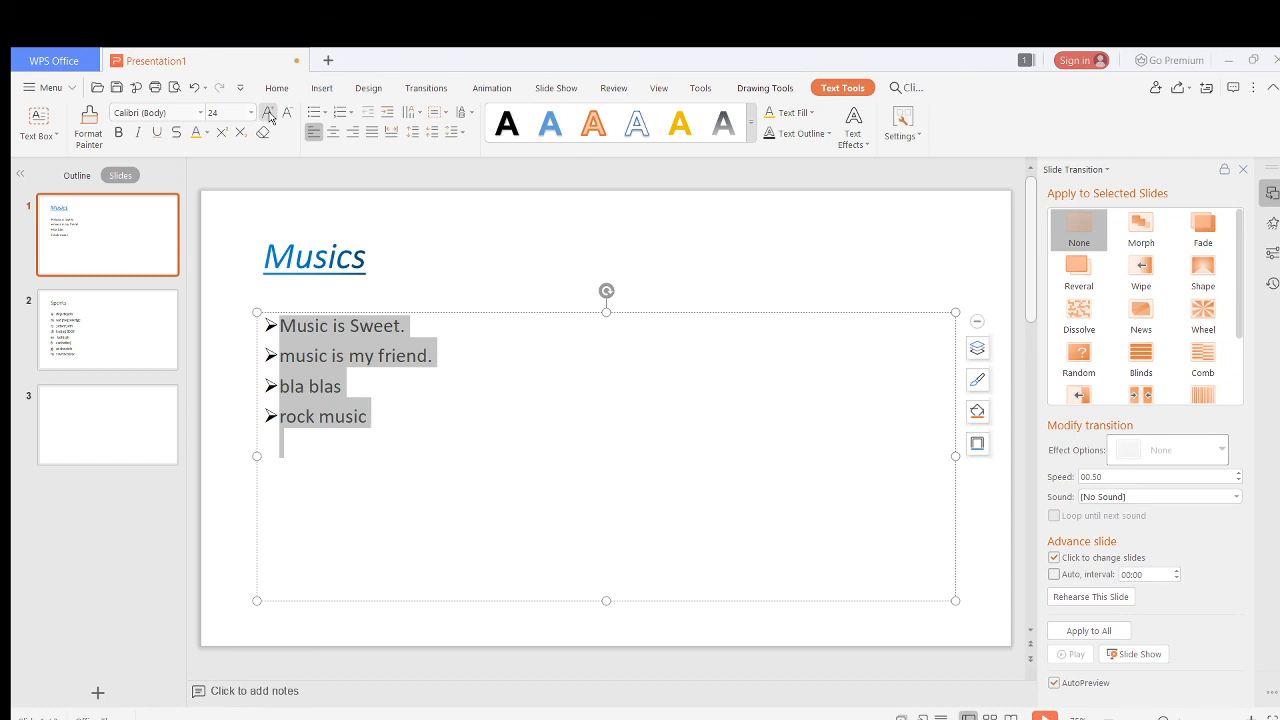
click(268, 113)
click(268, 113)
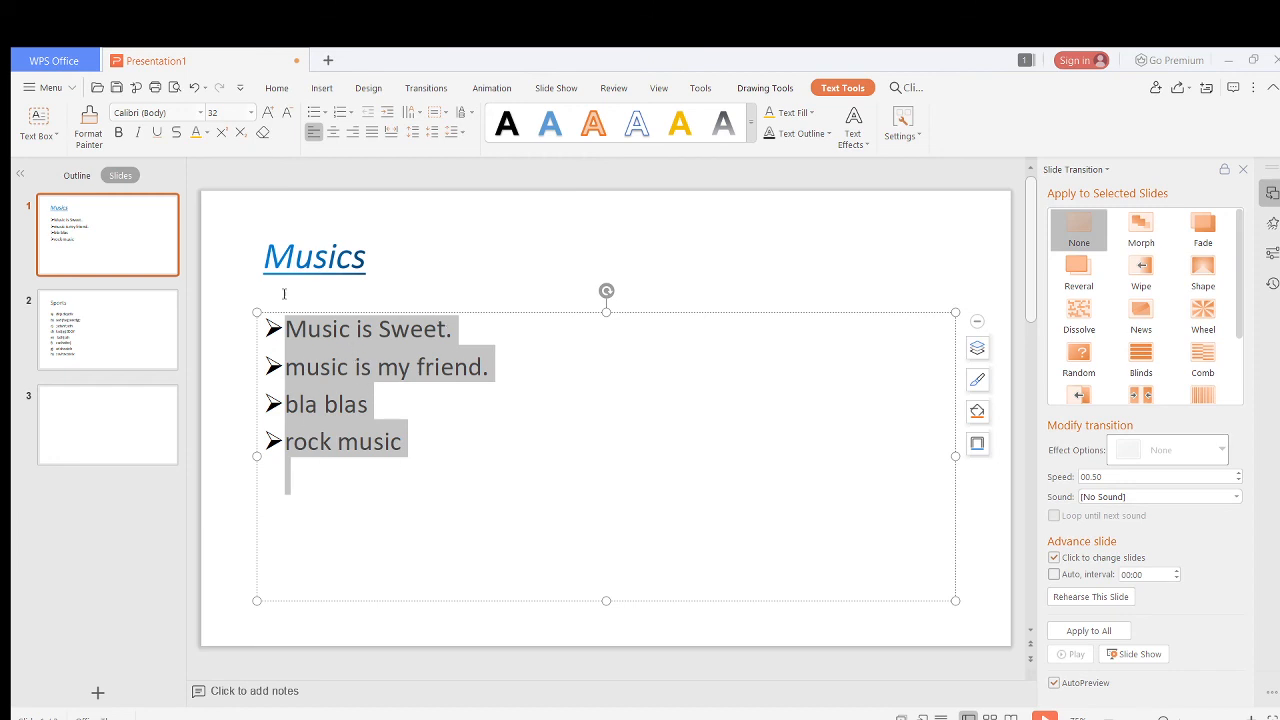
click(288, 114)
click(288, 114)
click(289, 115)
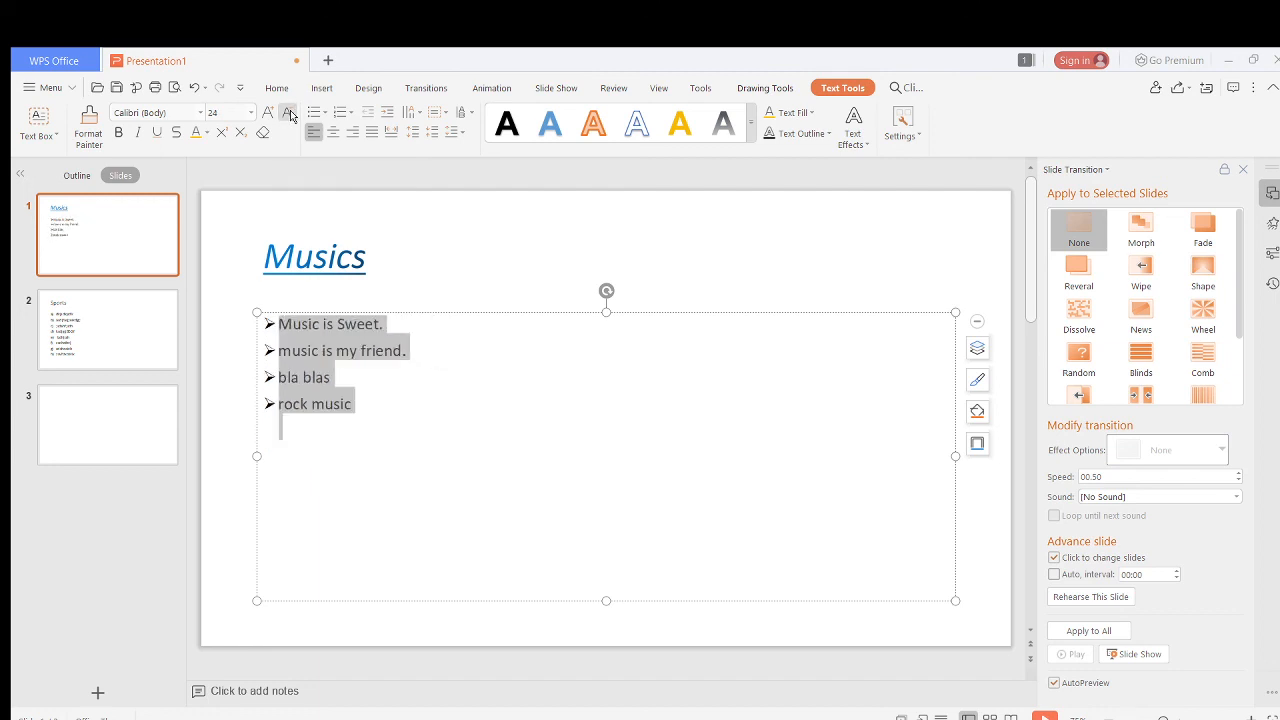
click(289, 115)
click(289, 115)
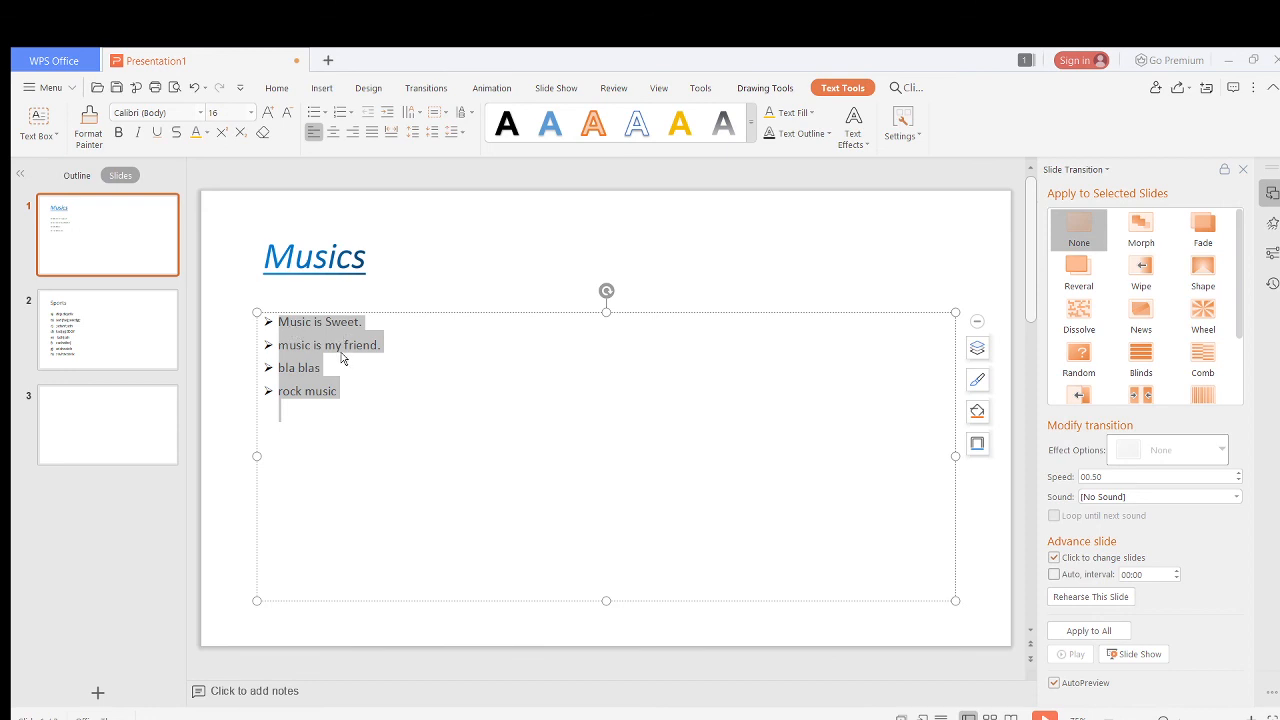
click(311, 343)
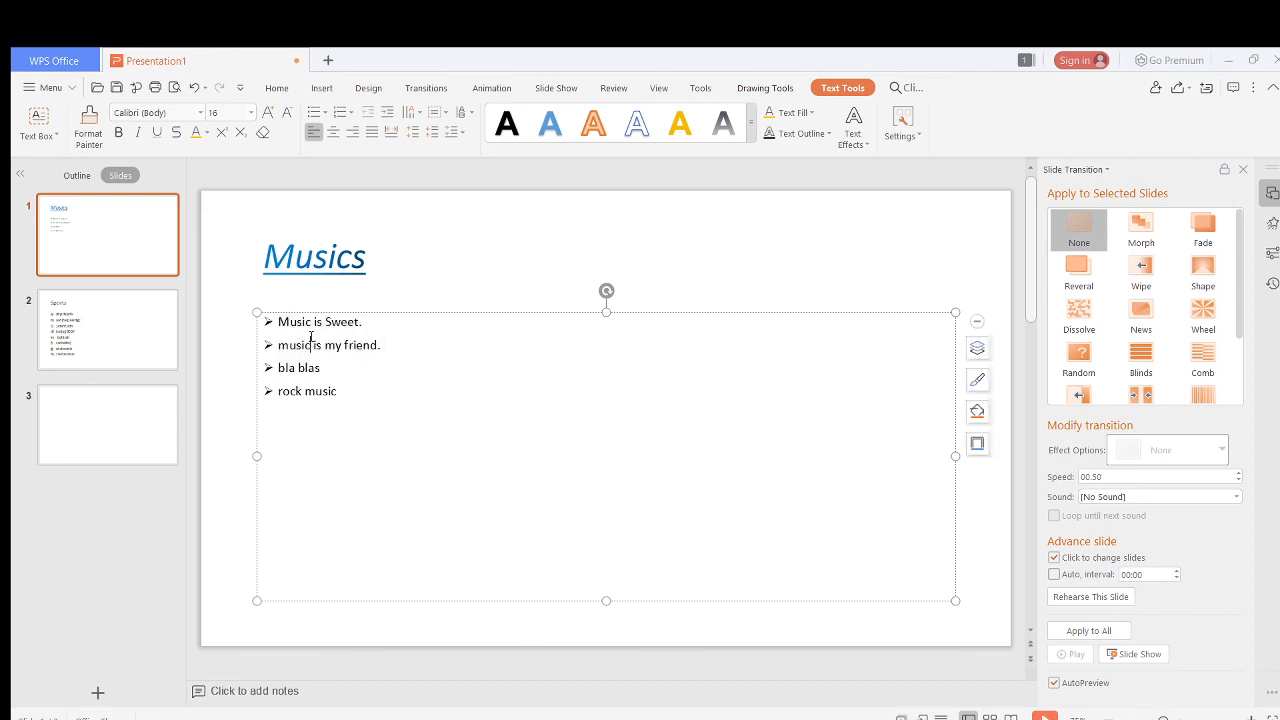
drag(279, 321, 355, 420)
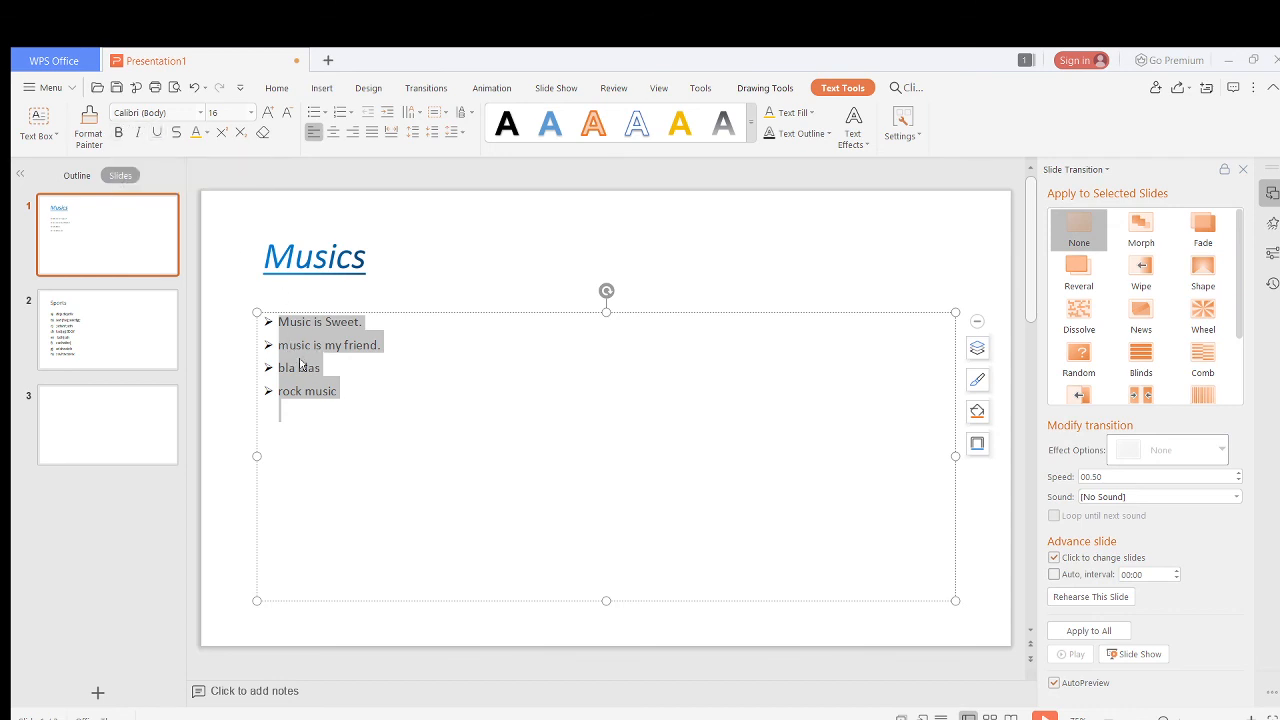
click(201, 113)
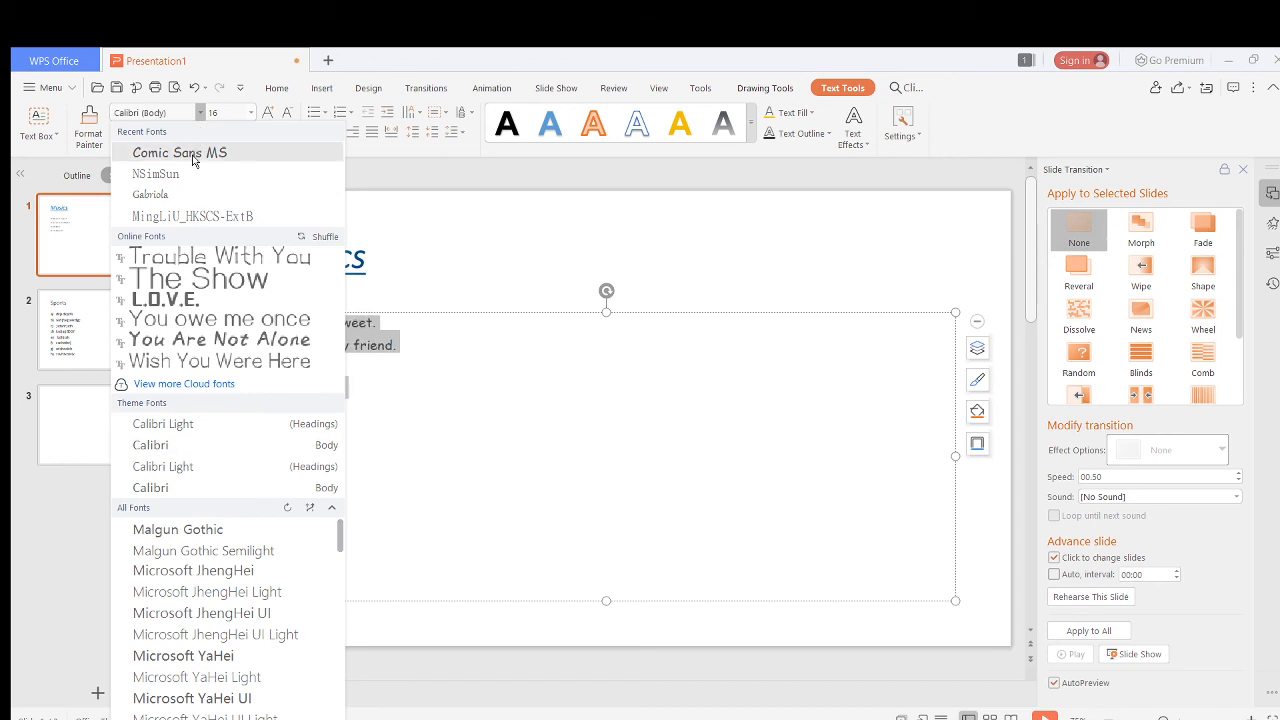
click(478, 319)
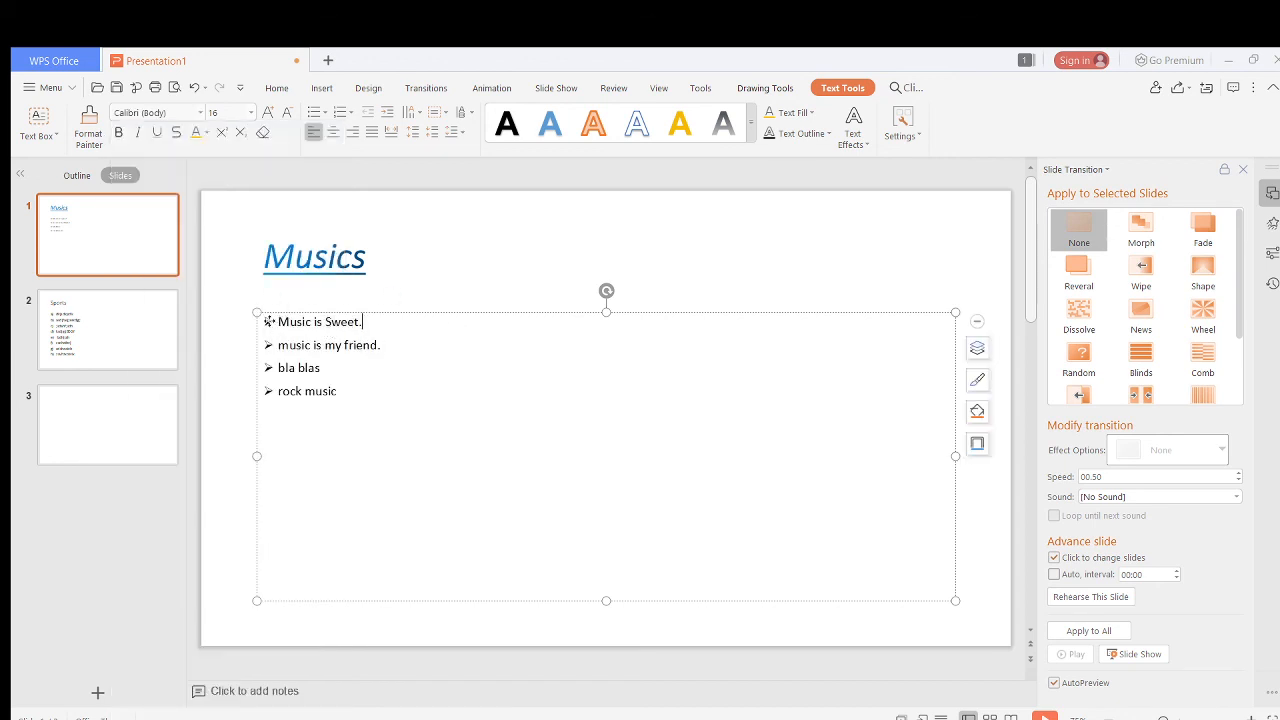
Step: Change the font of the four bullet items to Comic Sans MS, trying right alignment before setting them back to left alignment
drag(360, 400, 272, 321)
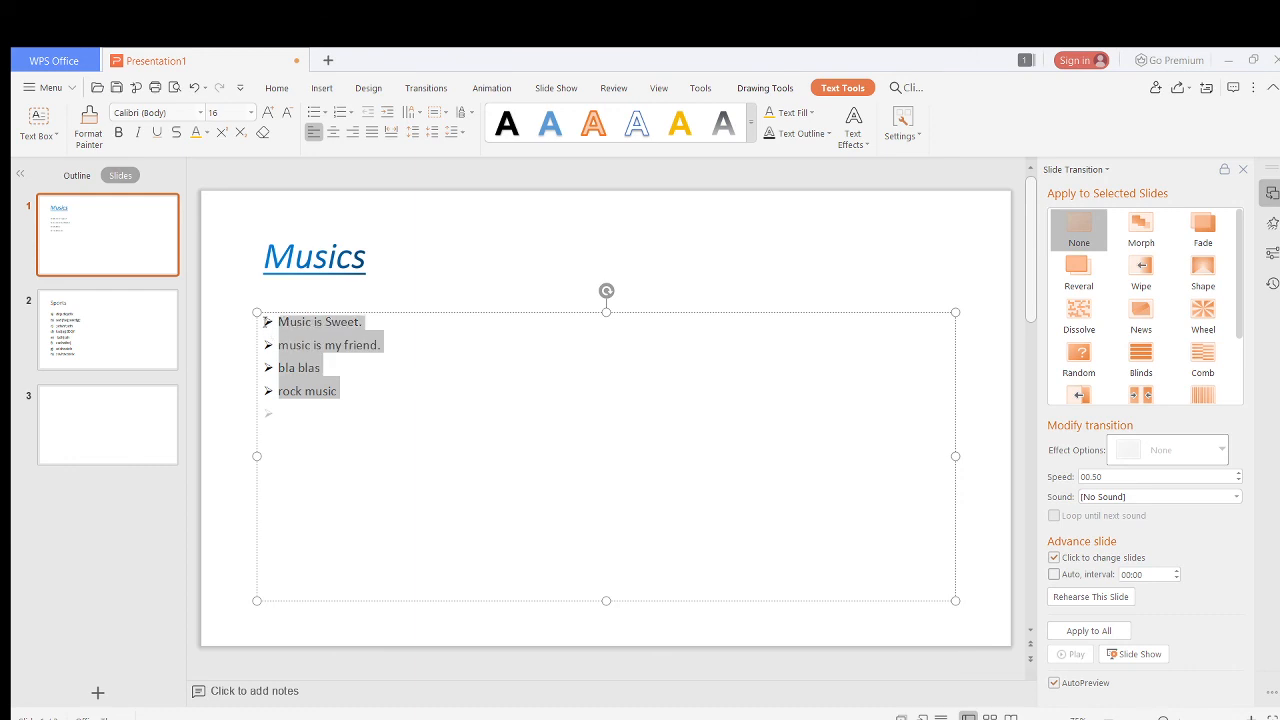
click(352, 132)
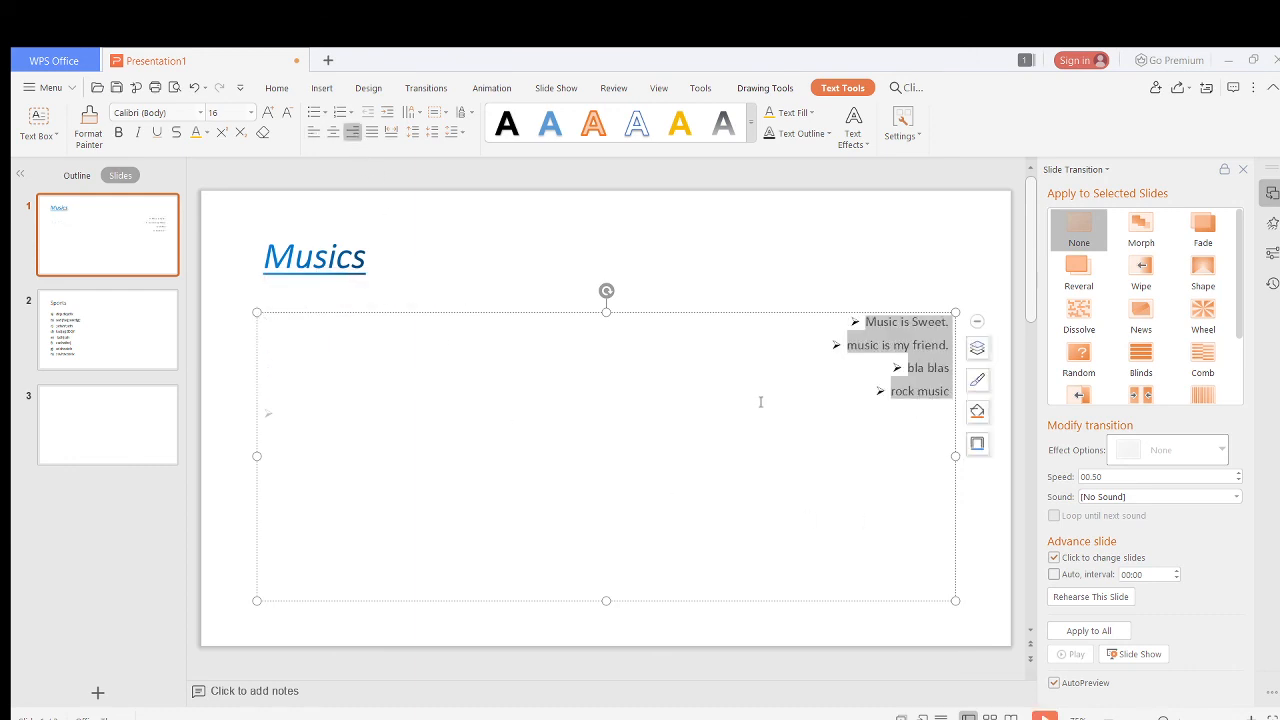
click(200, 113)
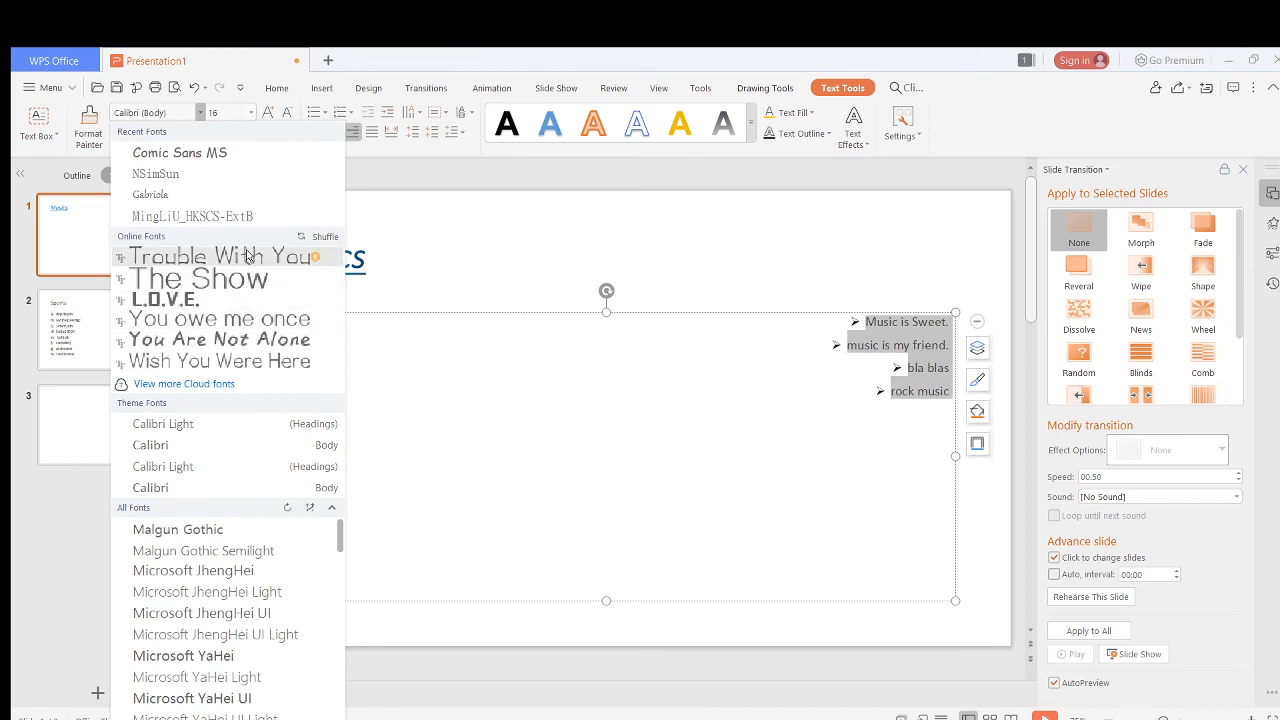
click(180, 152)
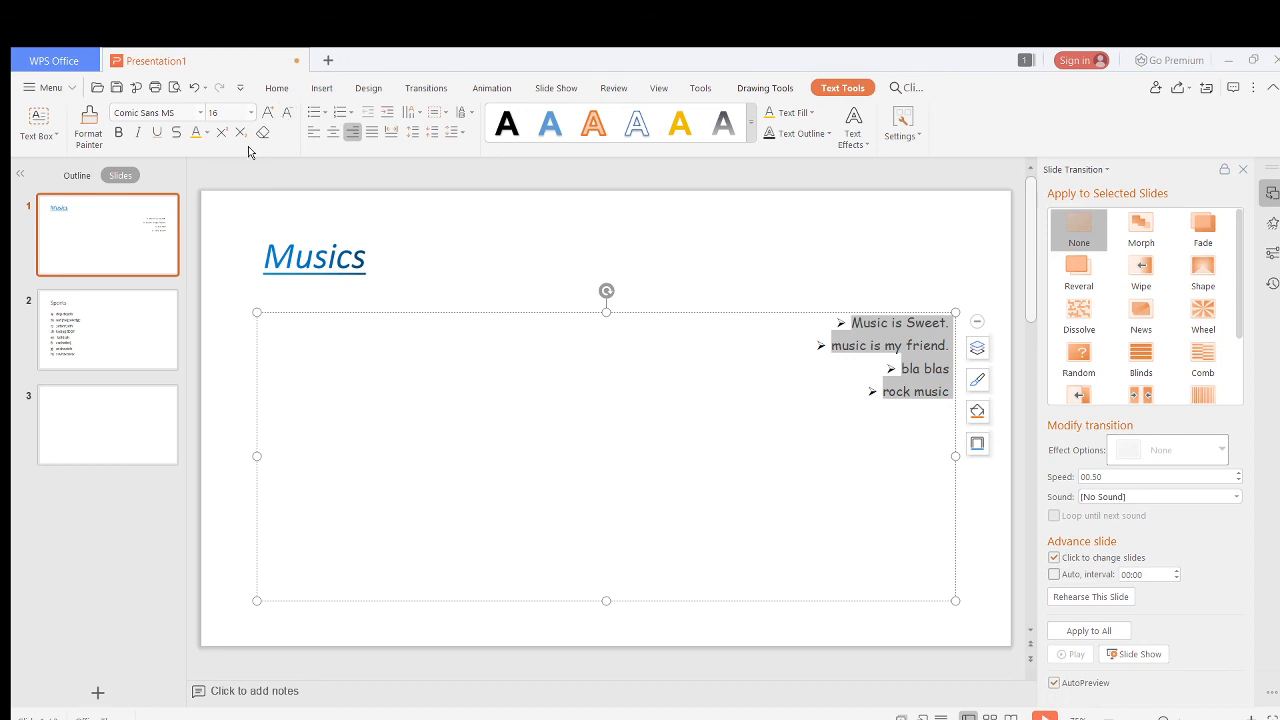
click(313, 131)
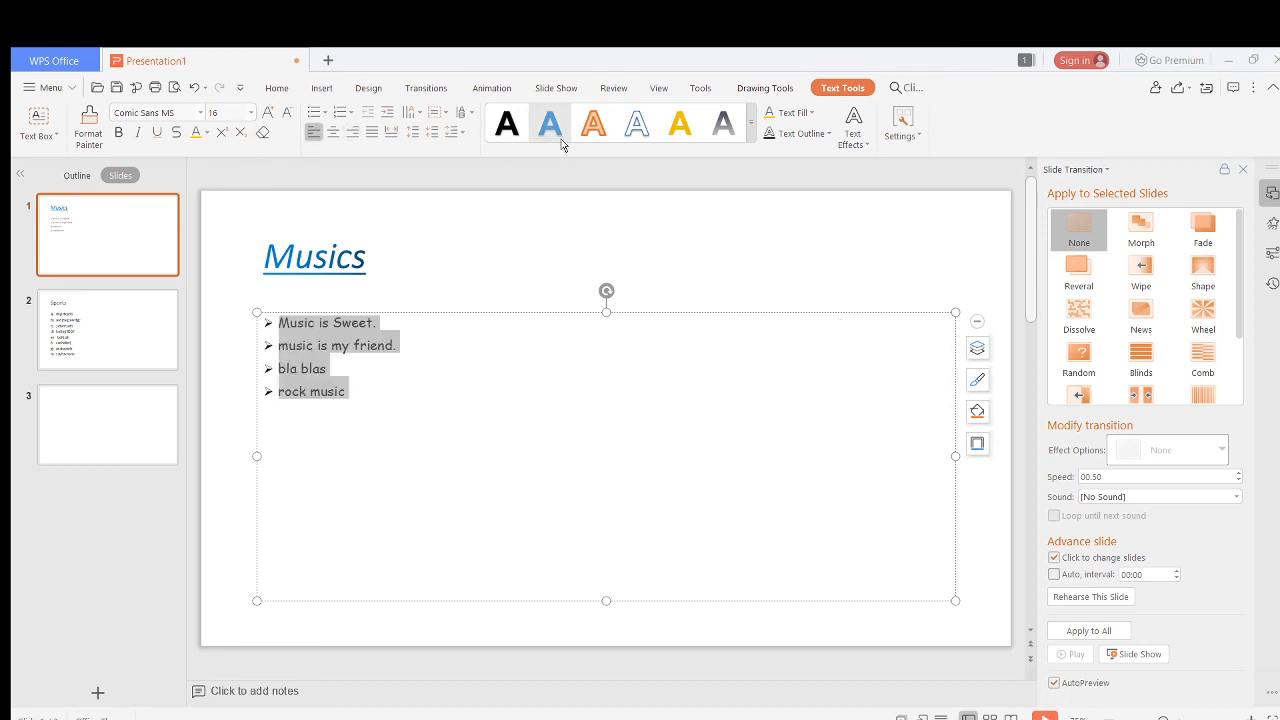
Step: Apply the "Fill-Black, Text1, Shadow" preset text style to the "Musics" title
click(413, 257)
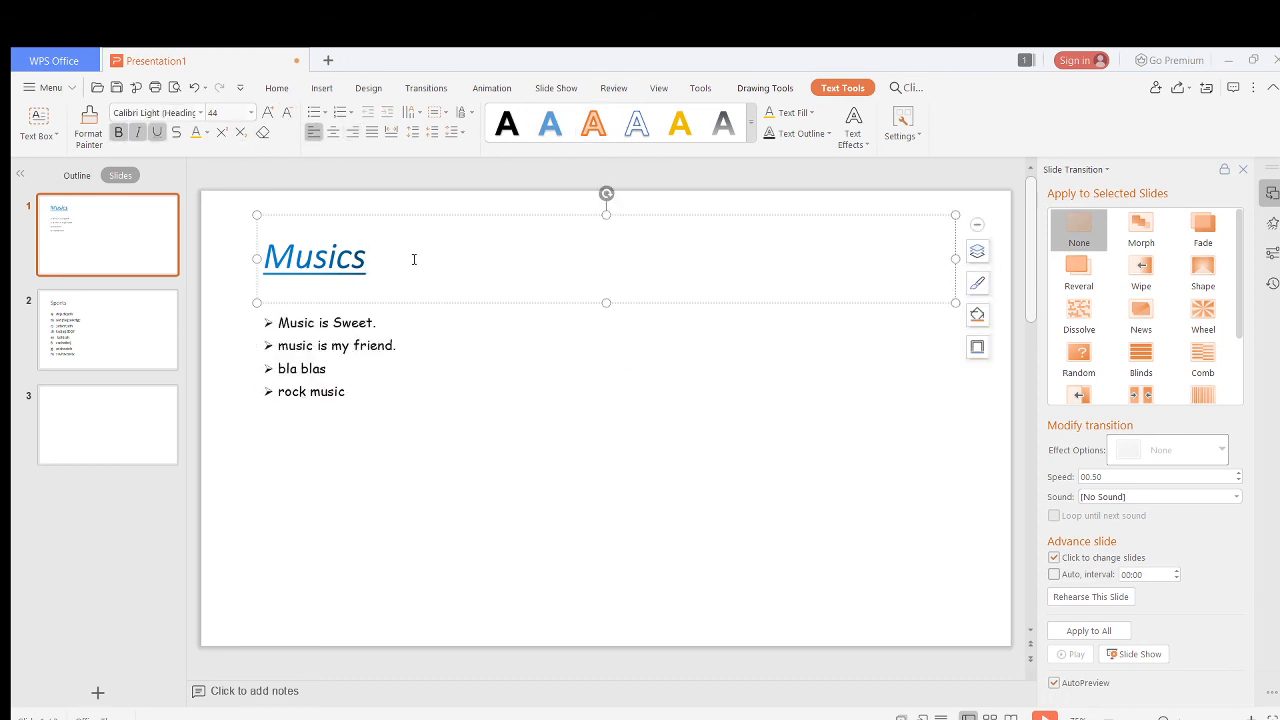
drag(404, 256, 260, 256)
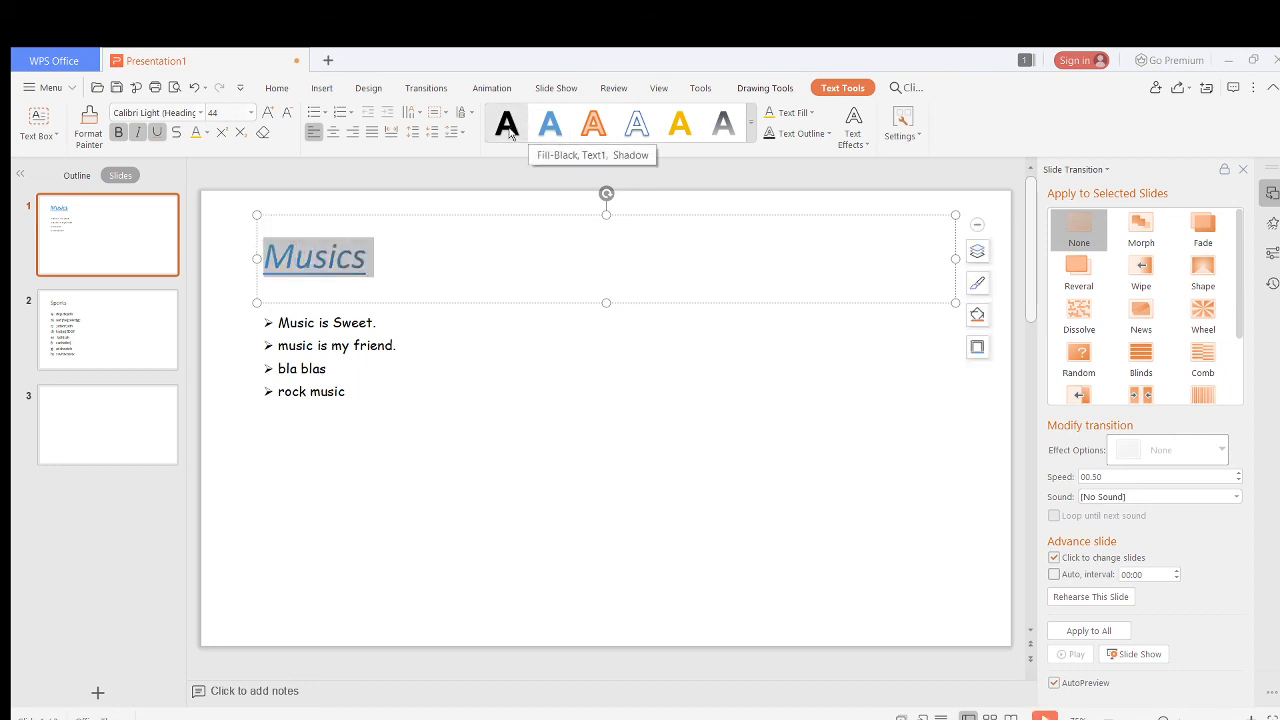
click(508, 124)
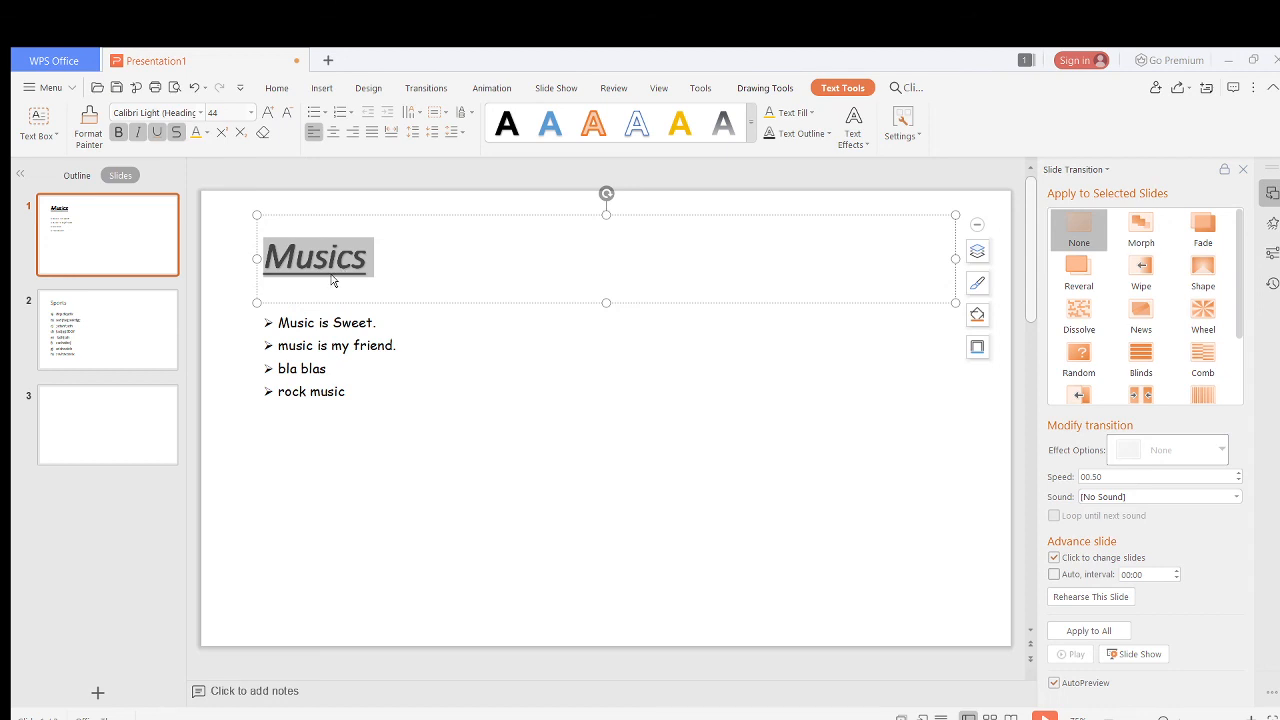
Step: Try the solid blue and orange preset text styles on "Music is Sweet." and apply the white style with a blue outline
click(347, 338)
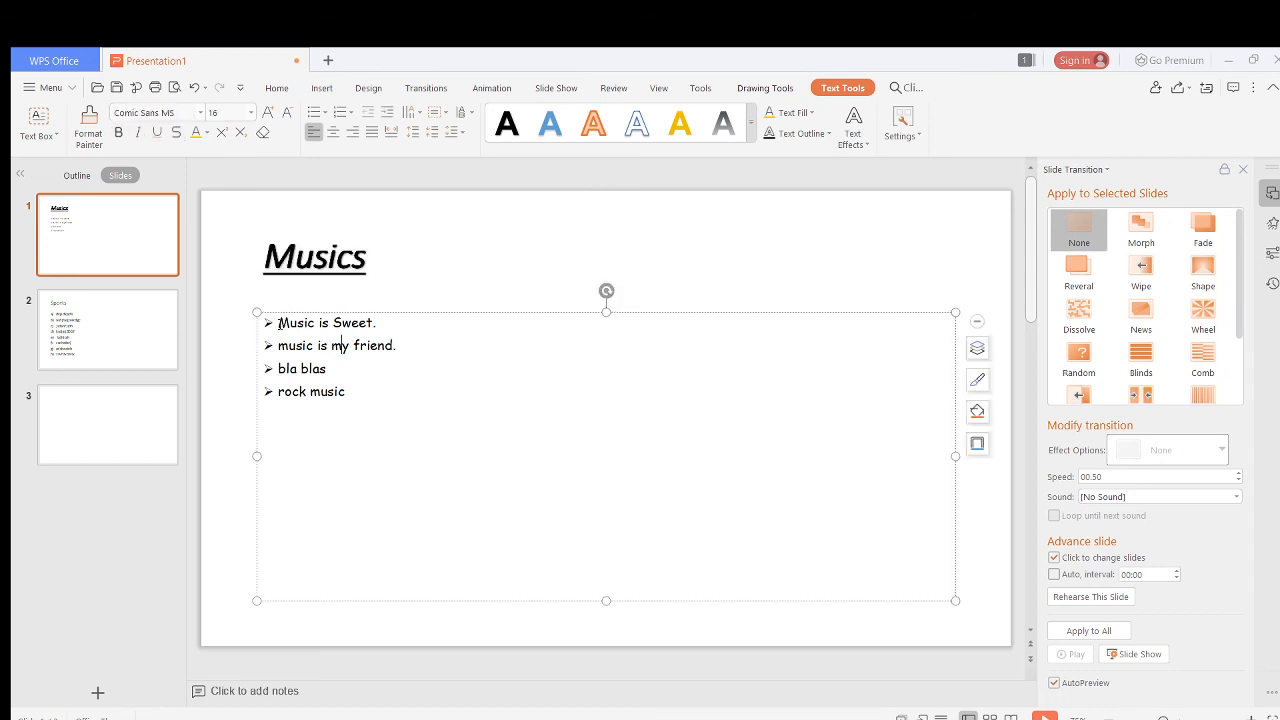
drag(279, 322, 375, 323)
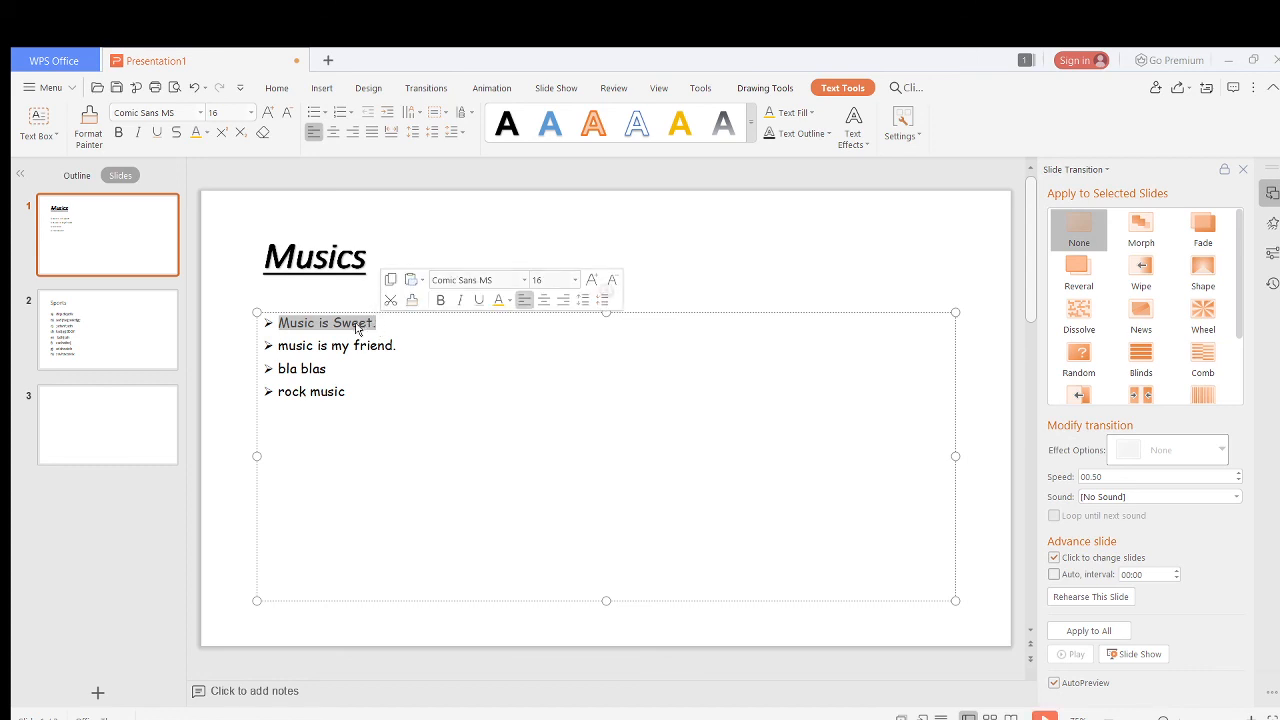
click(550, 135)
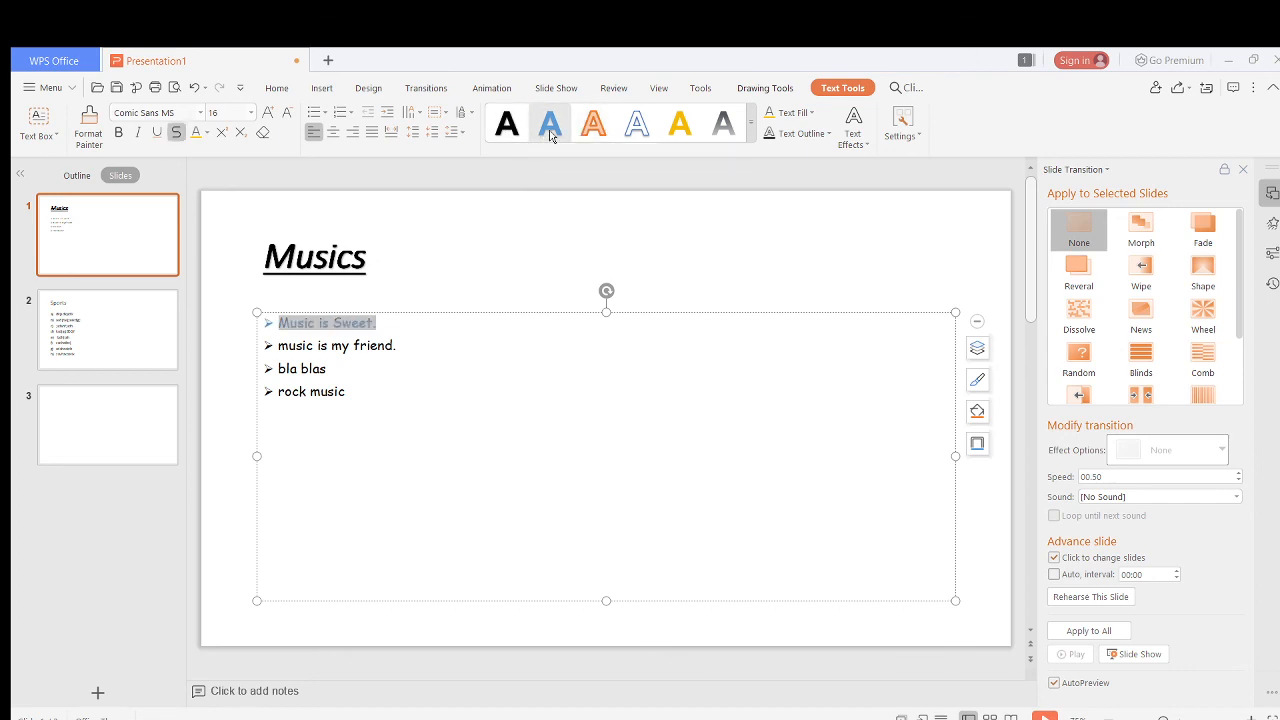
click(589, 135)
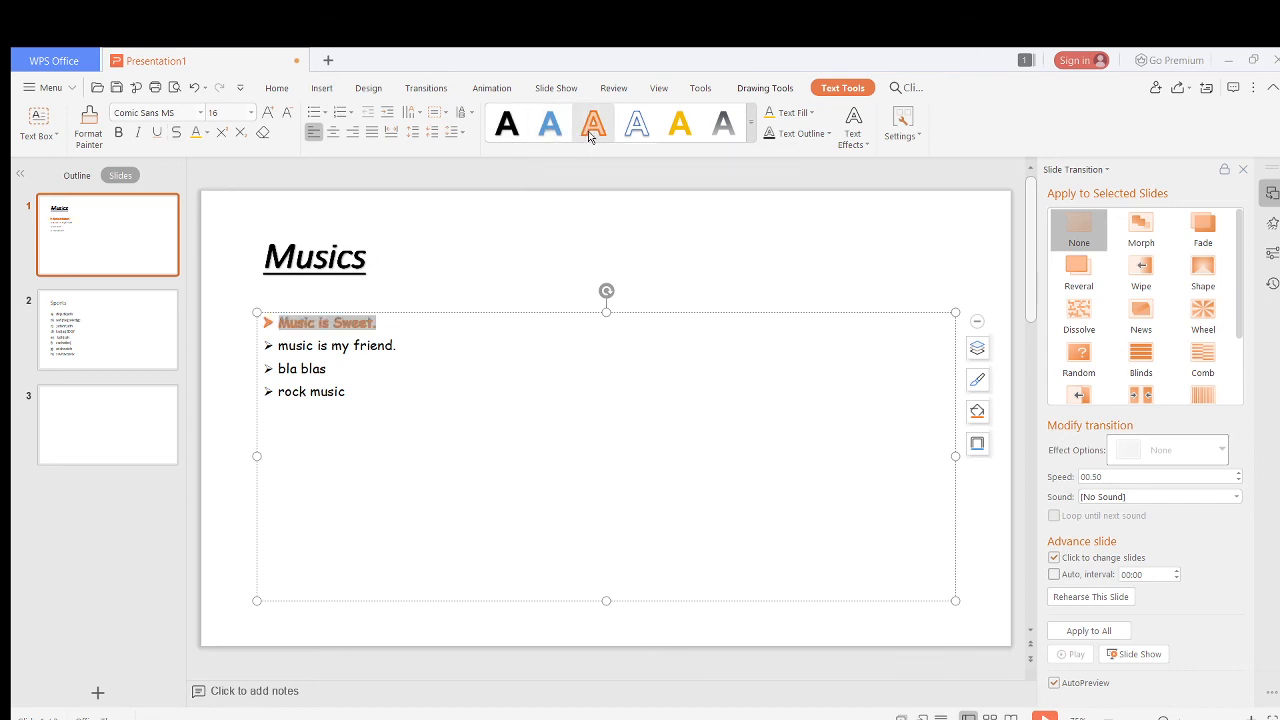
click(633, 135)
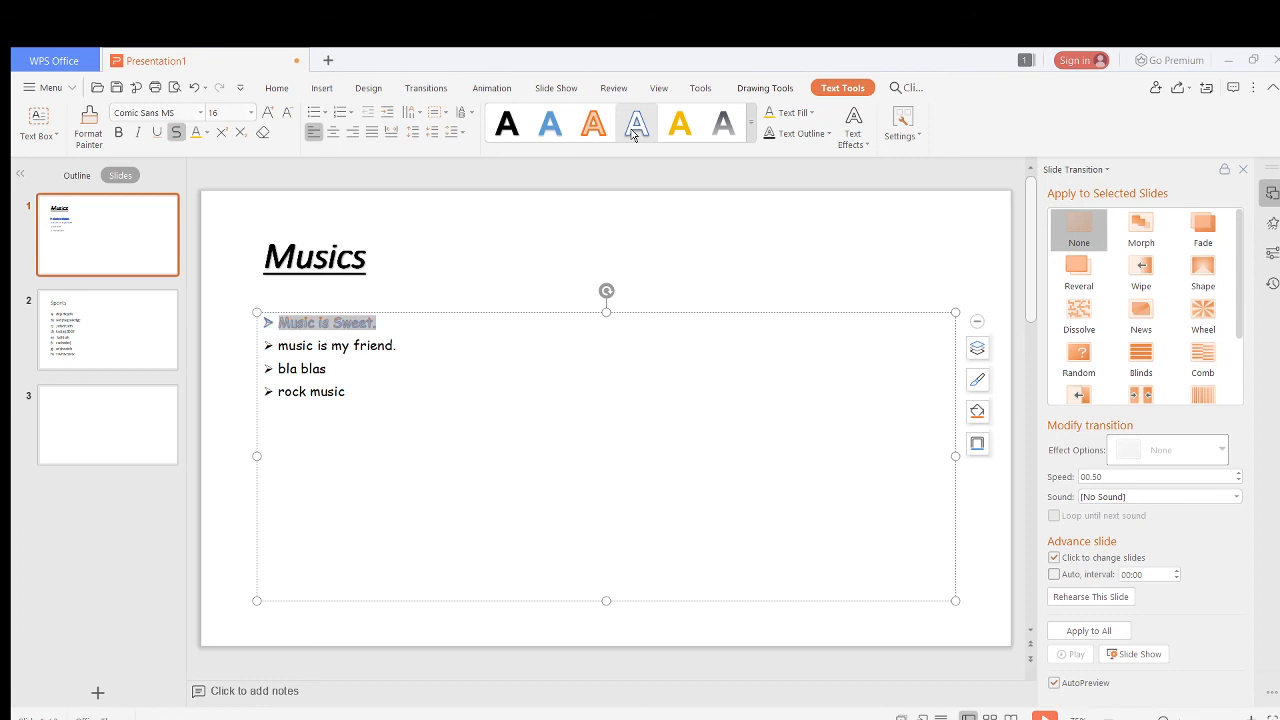
Step: Try the yellow and grey preset text styles on the bullet text and apply the black preset style to "Music is Sweet."
click(681, 133)
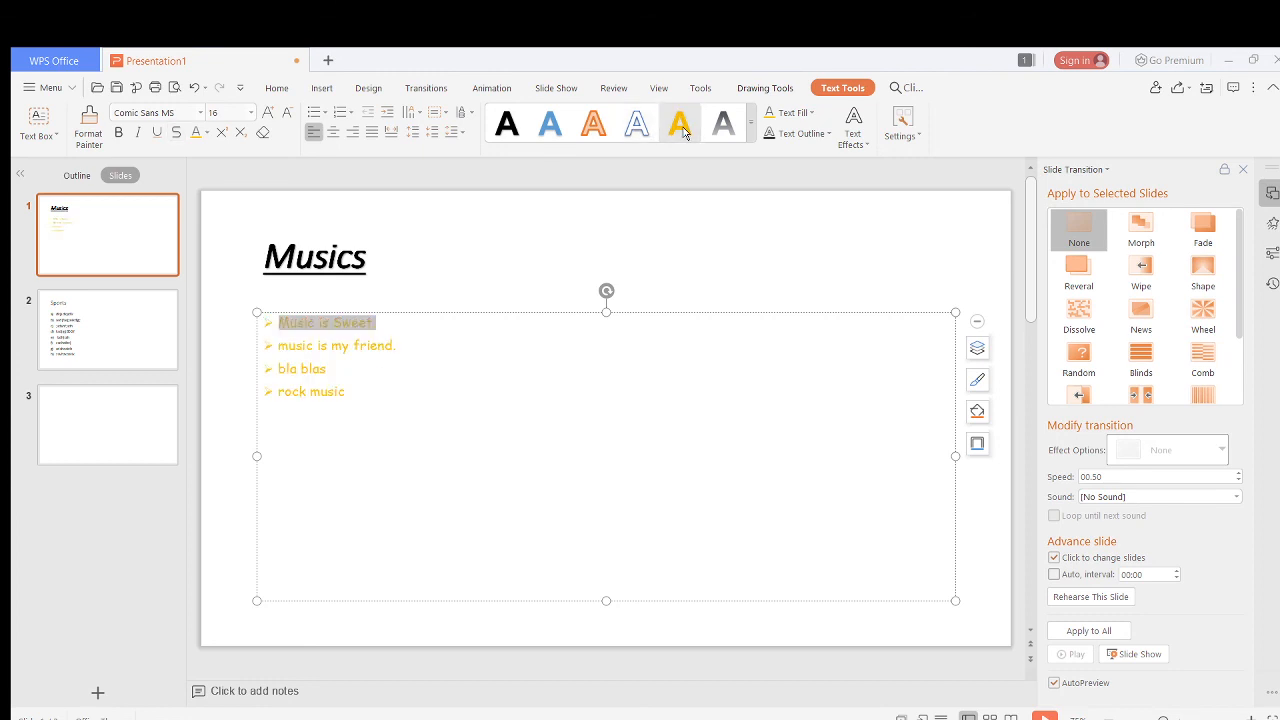
click(733, 130)
click(680, 126)
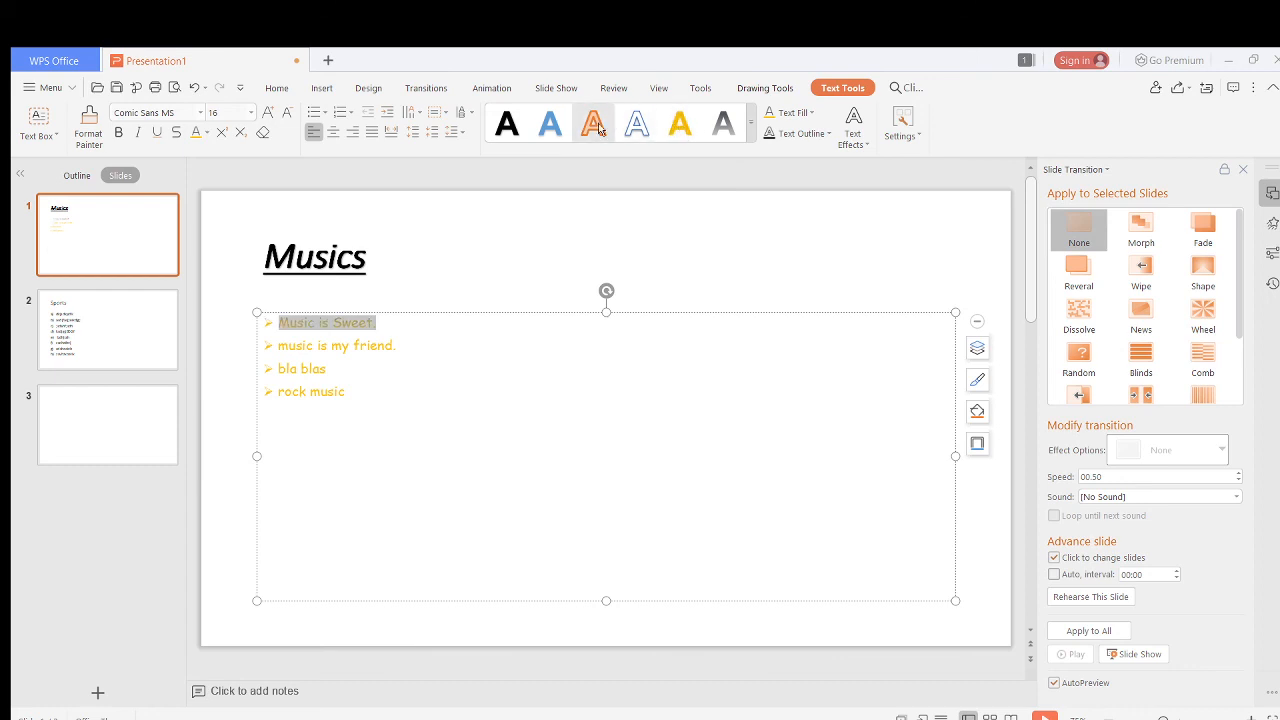
click(502, 126)
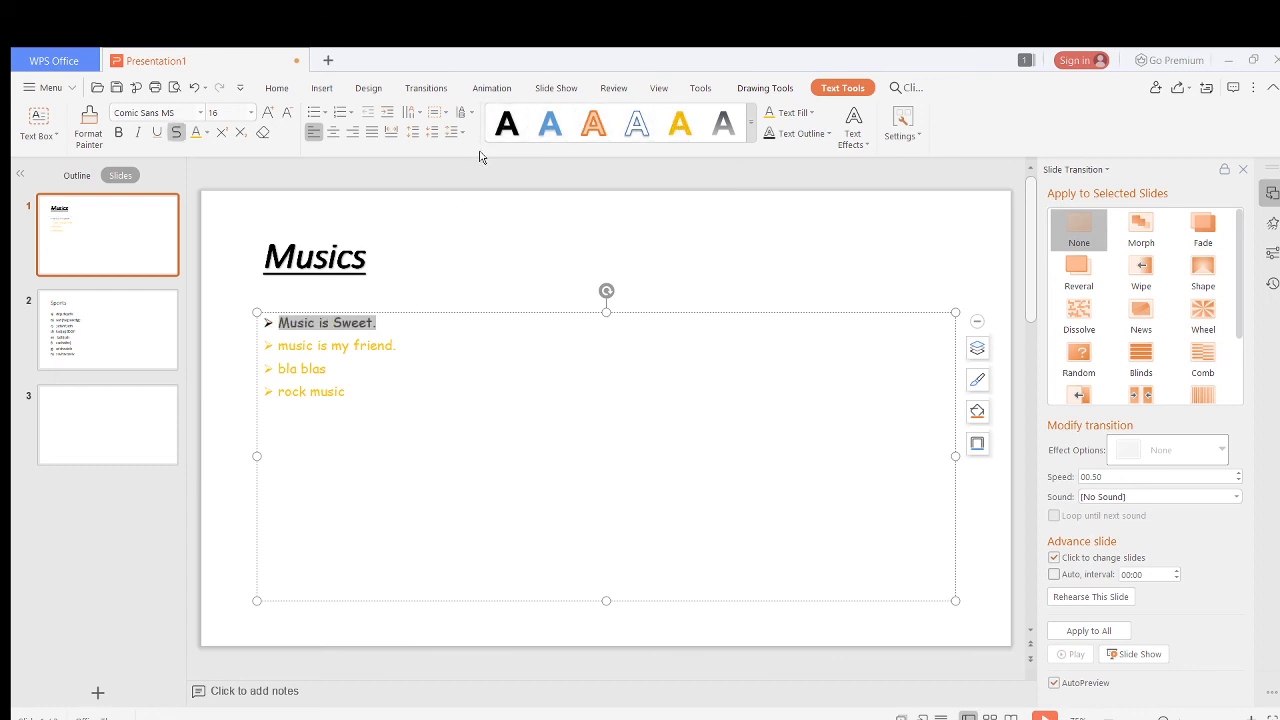
Step: Apply the black preset text style to the last three bullet items and add an empty bullet below "rock music"
click(400, 430)
drag(376, 394, 278, 345)
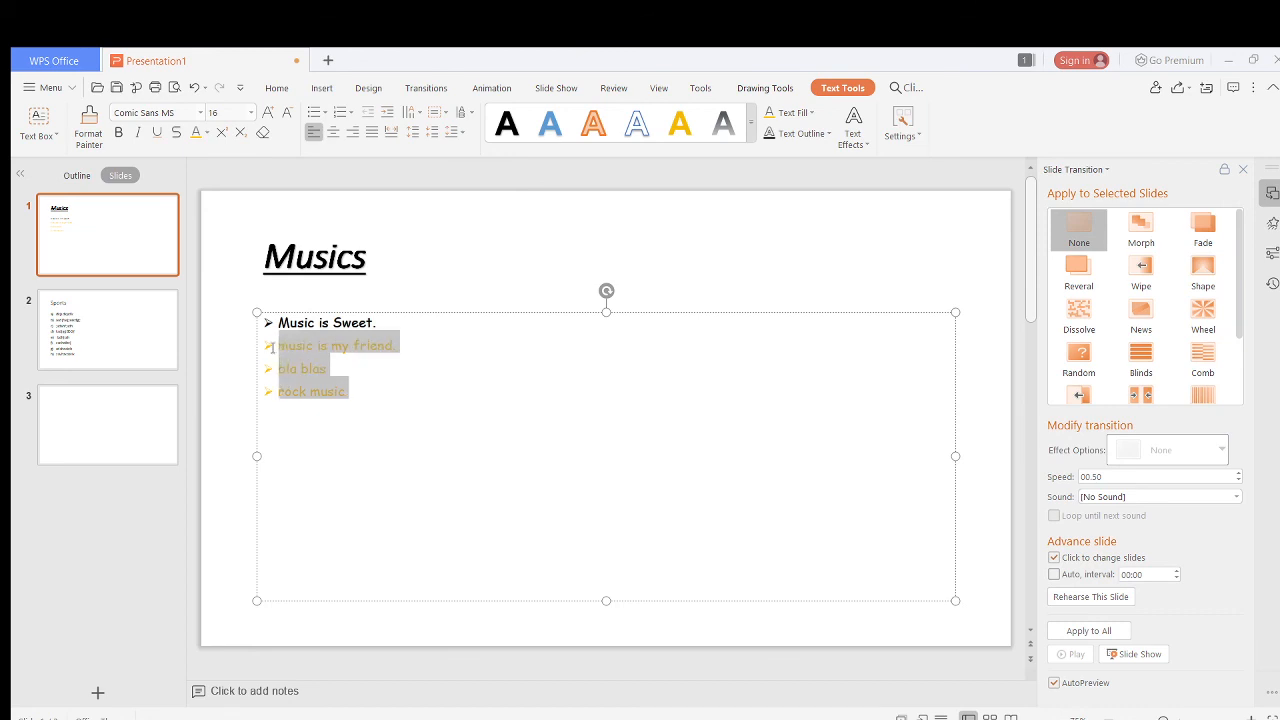
click(507, 124)
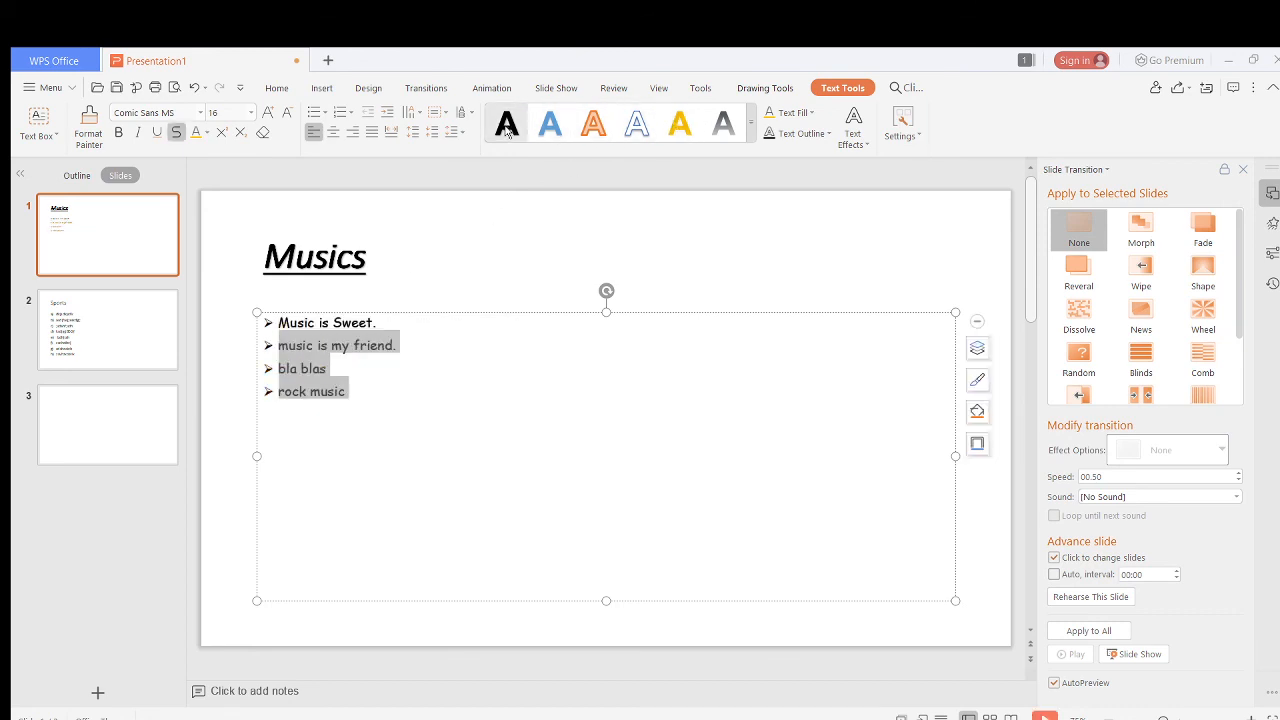
click(493, 418)
key(Return)
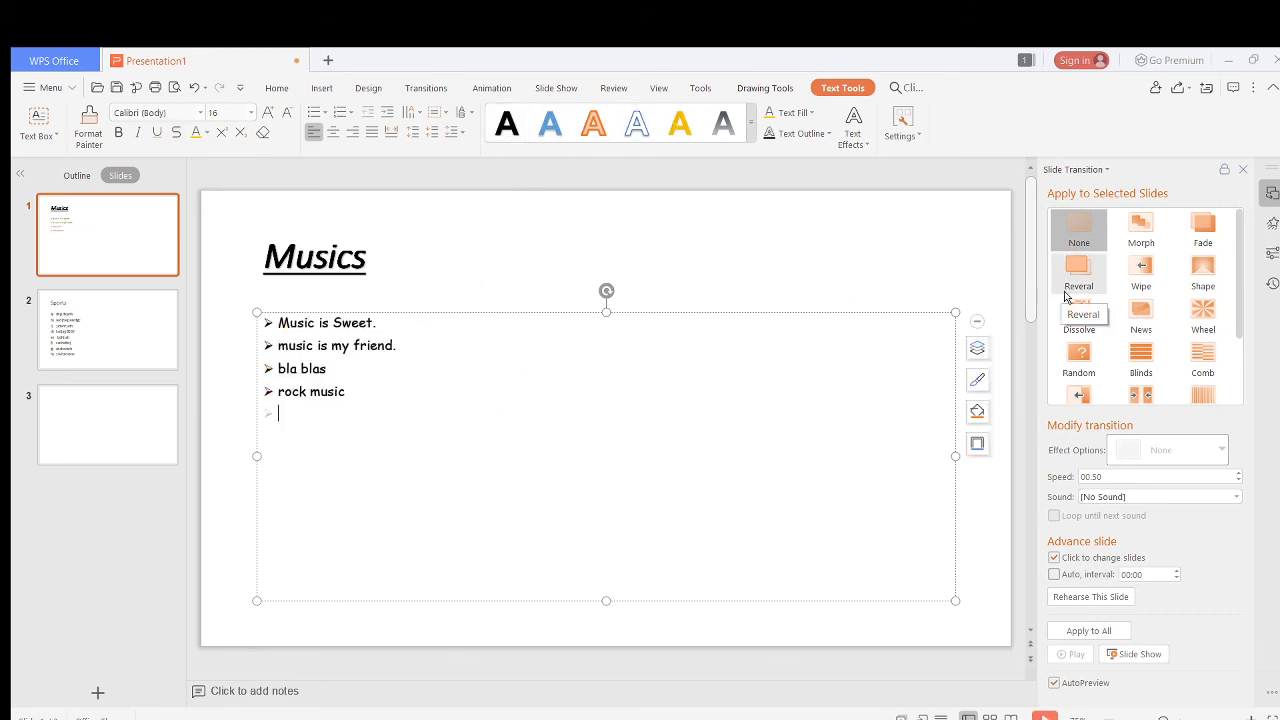